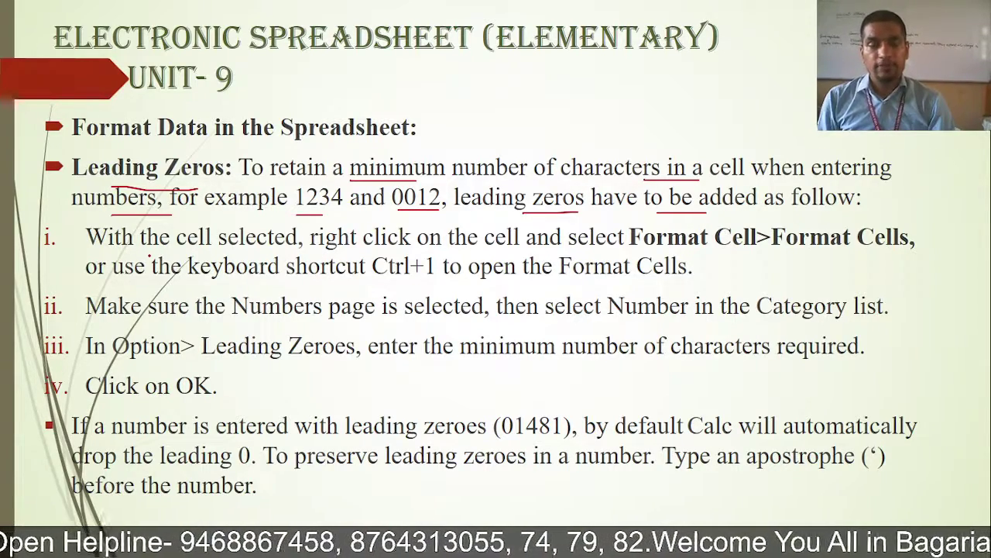
Launch LibreOffice Calc from the Start search and dismiss the Tip of the Day
key(super)
text(calc)
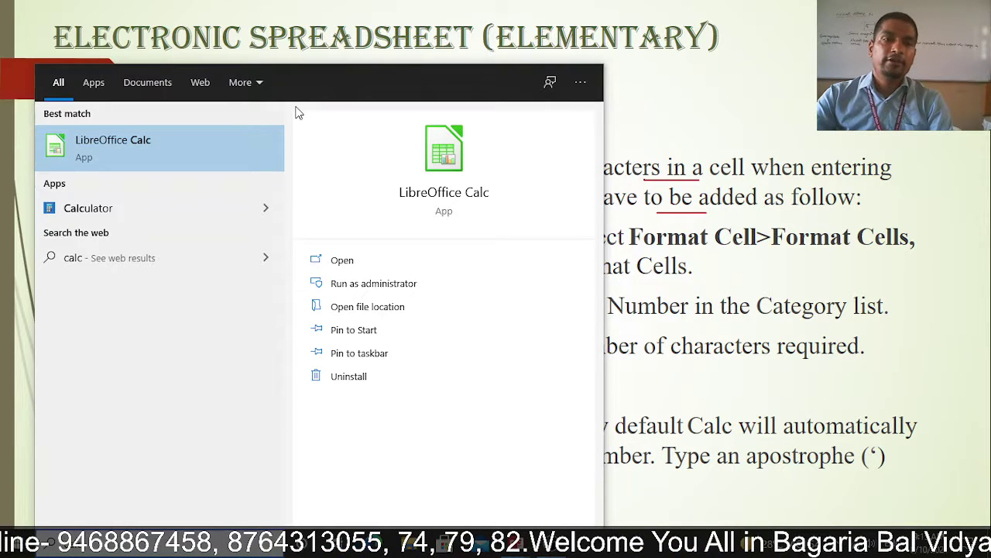
key(Return)
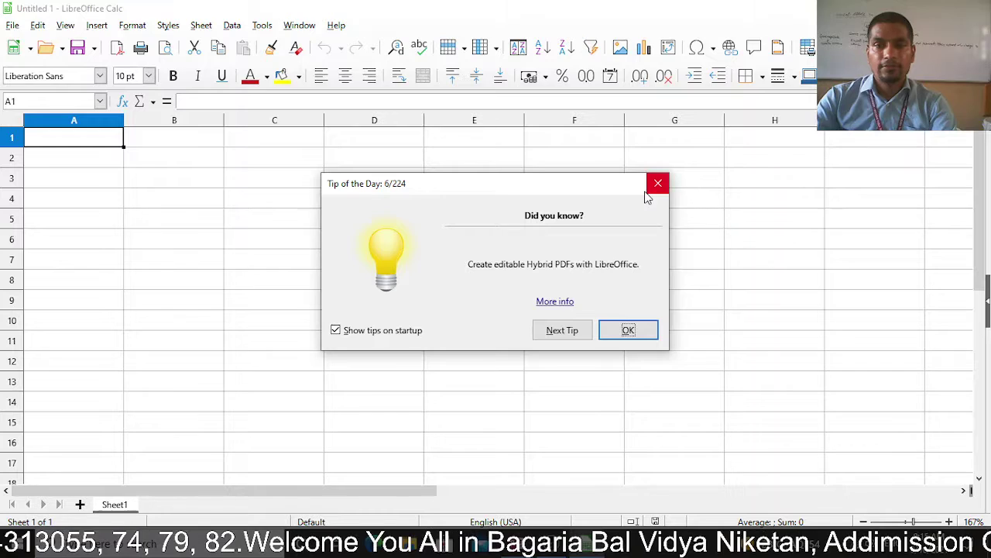
click(655, 185)
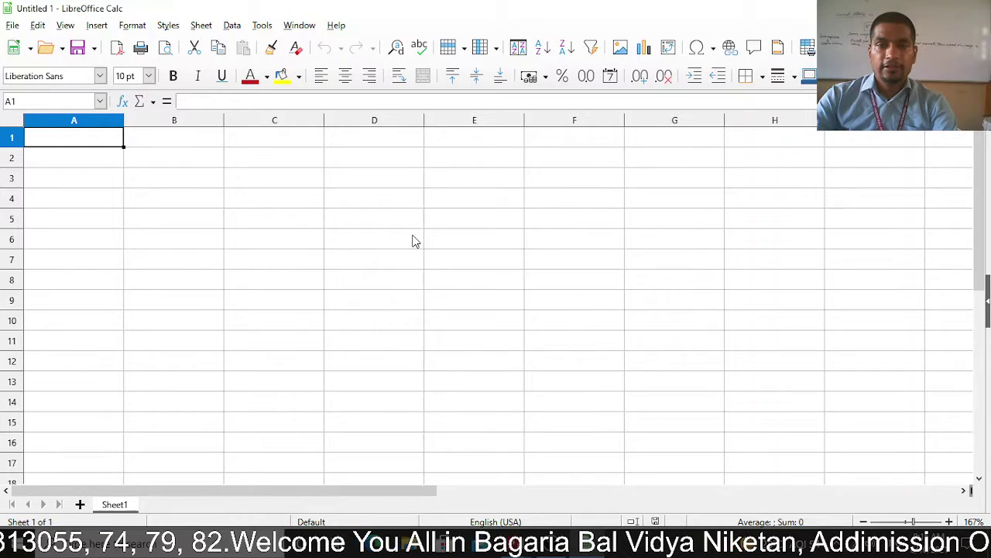
Enter 4567, 6700 and 0012 into cells D5, D6 and D7
click(410, 230)
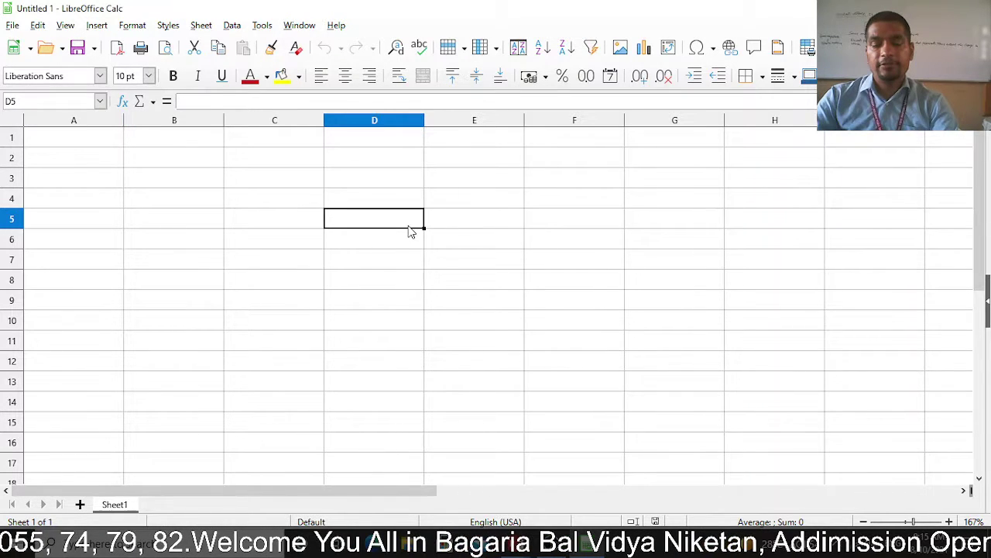
text(45)
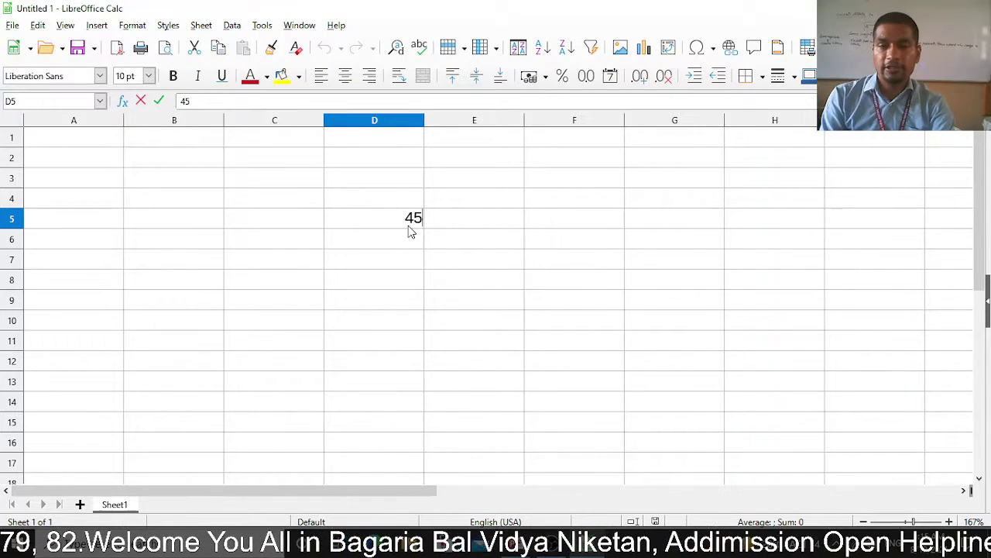
text(67)
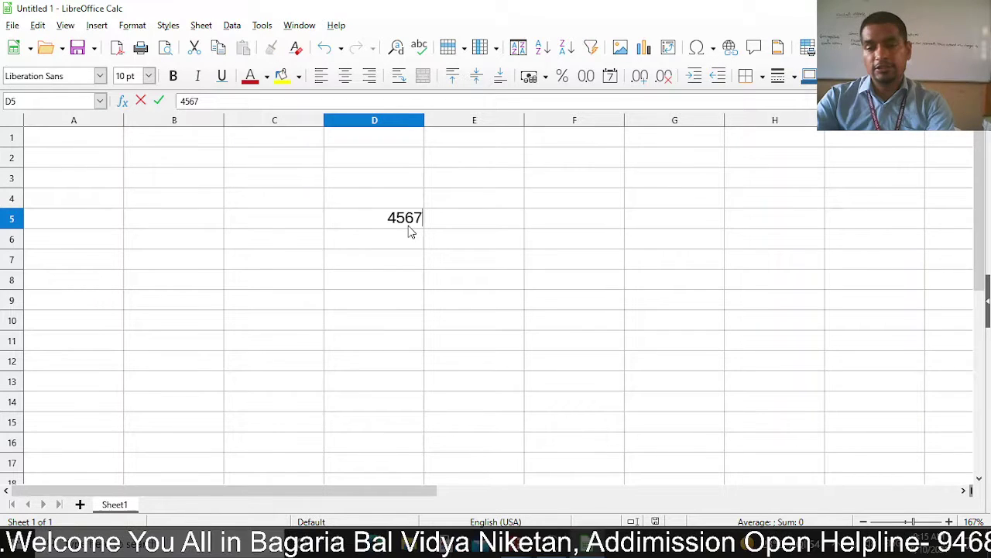
key(Return)
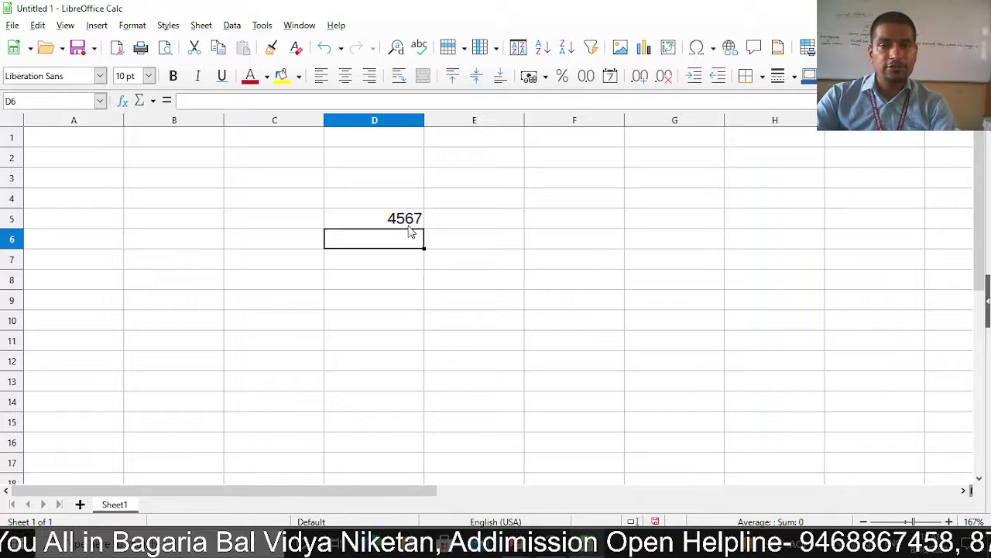
text(6700)
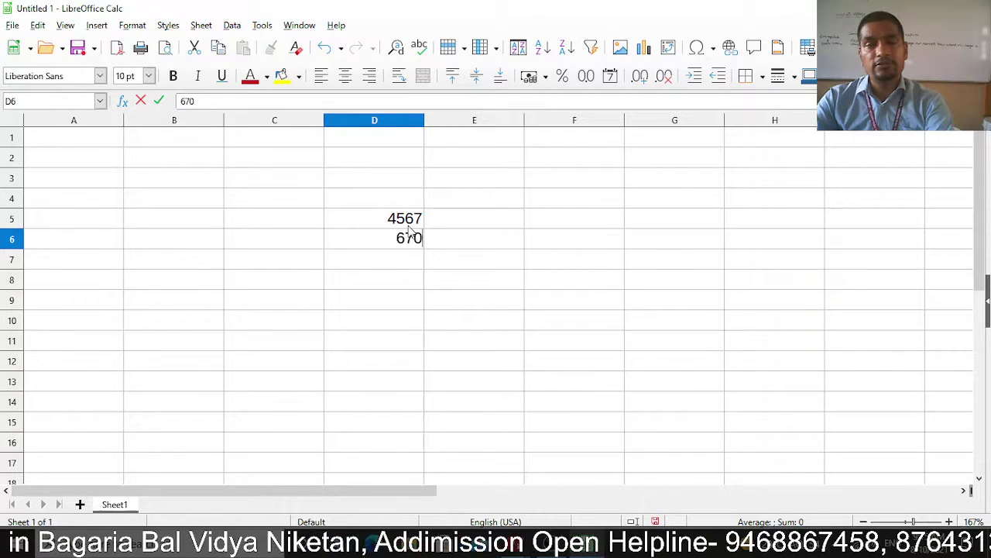
key(Return)
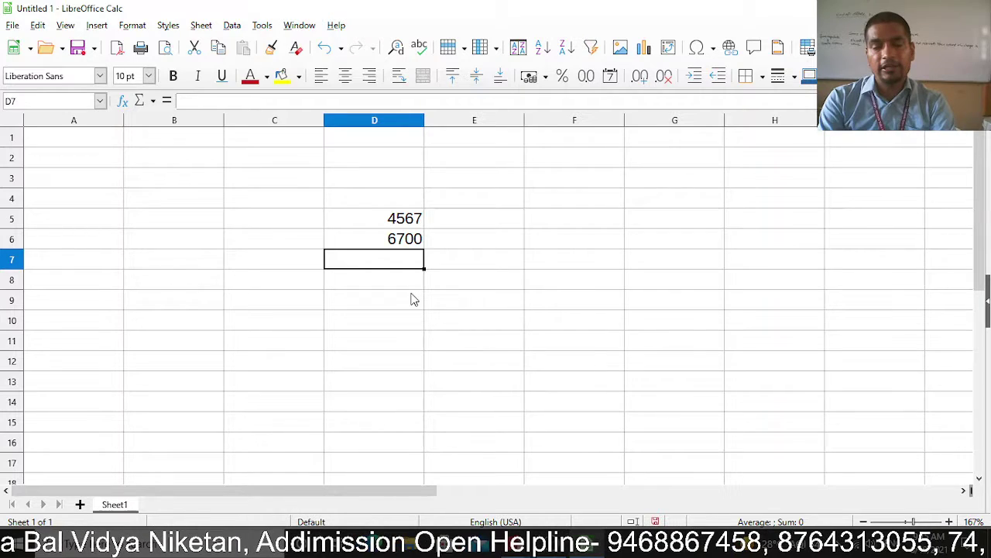
text(0012)
key(Return)
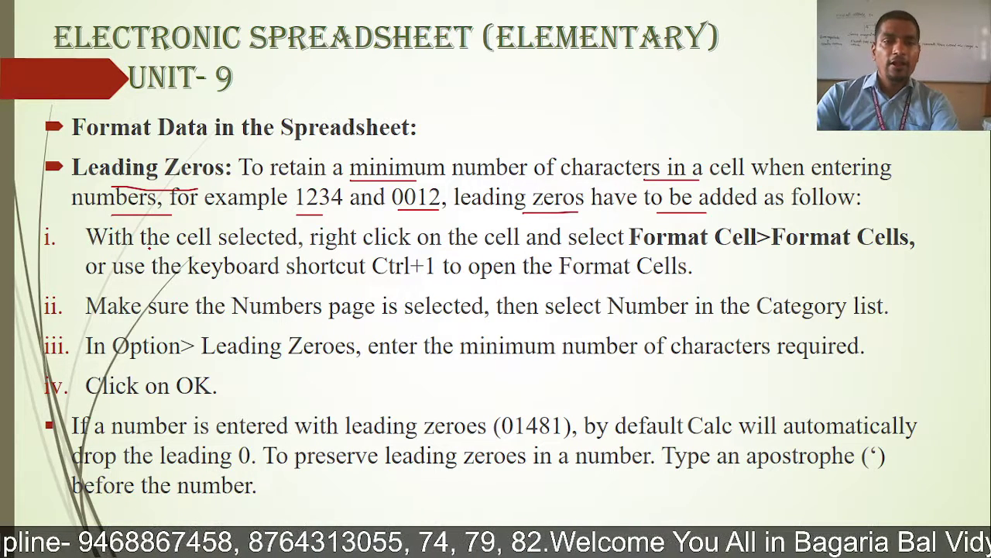
Underline step i's key words in red: the cell, click on, Format Cells, keyboard shortcut
drag(151, 248, 211, 247)
drag(369, 249, 418, 249)
drag(587, 253, 812, 250)
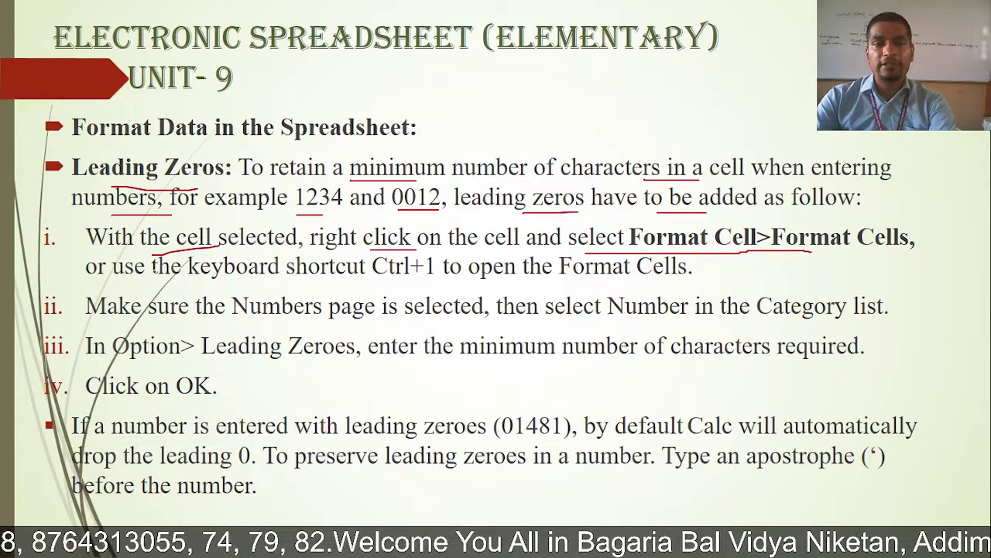
drag(144, 278, 280, 276)
drag(383, 282, 550, 282)
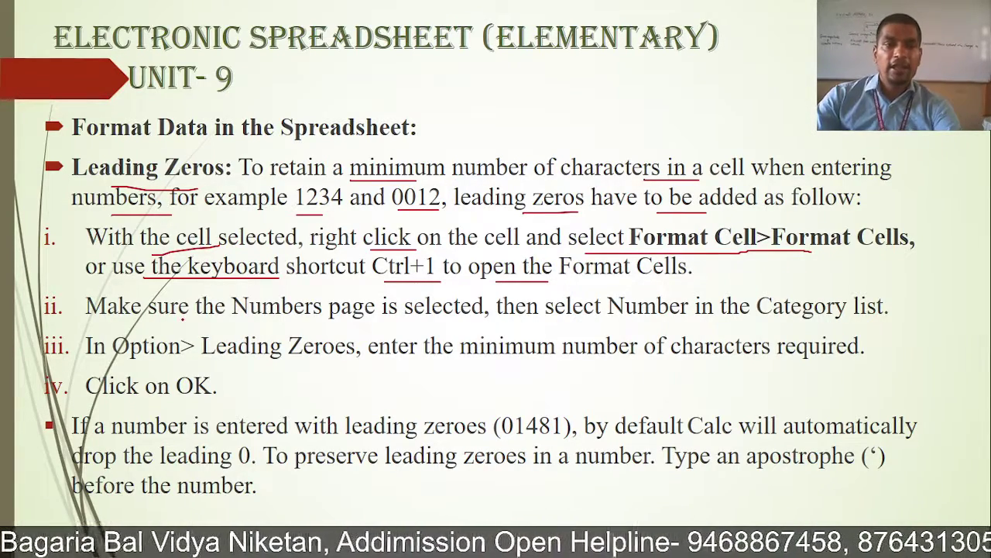
Underline Numbers page, Number, Option, Zeroes, minimum and Click on OK in steps ii–iv, then return to Calc
drag(271, 326, 353, 325)
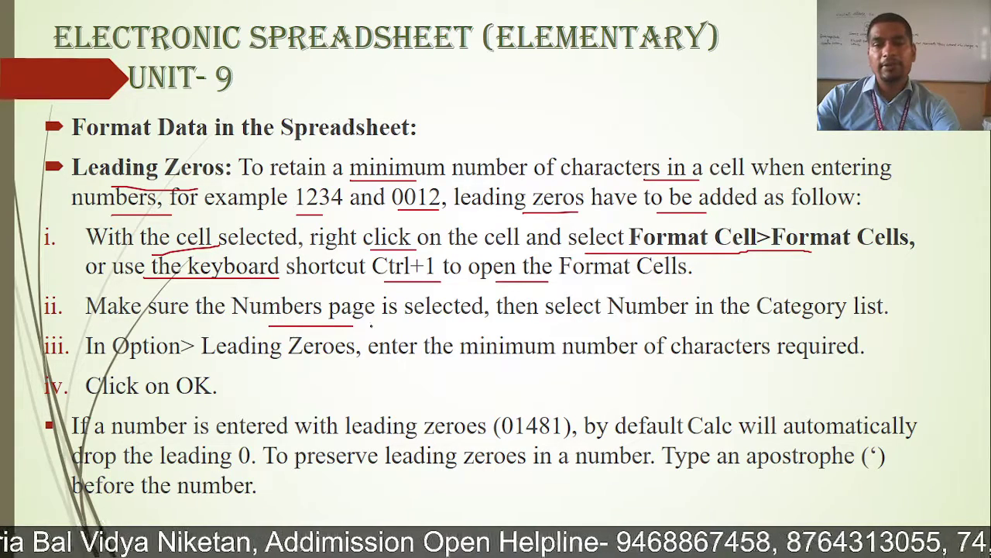
drag(598, 320, 713, 319)
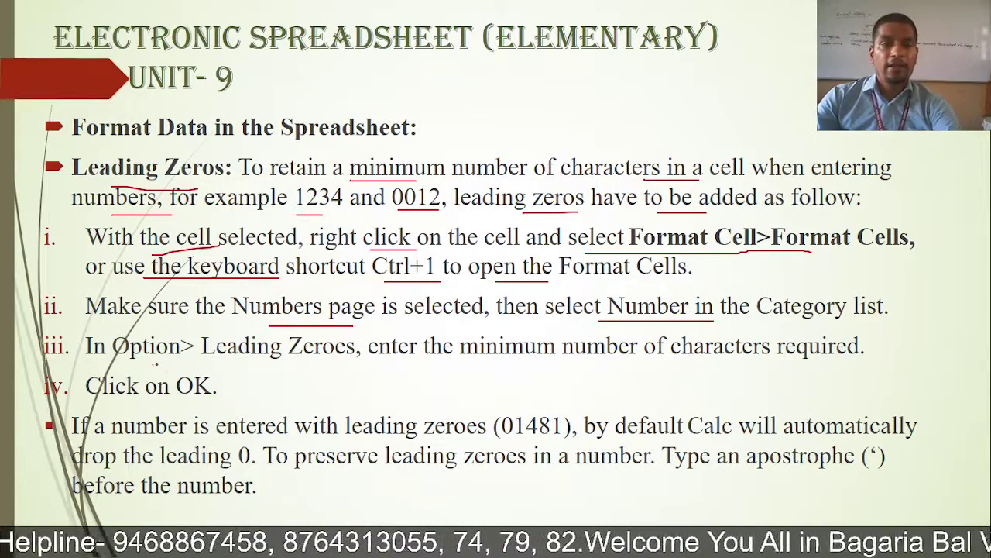
drag(151, 362, 319, 359)
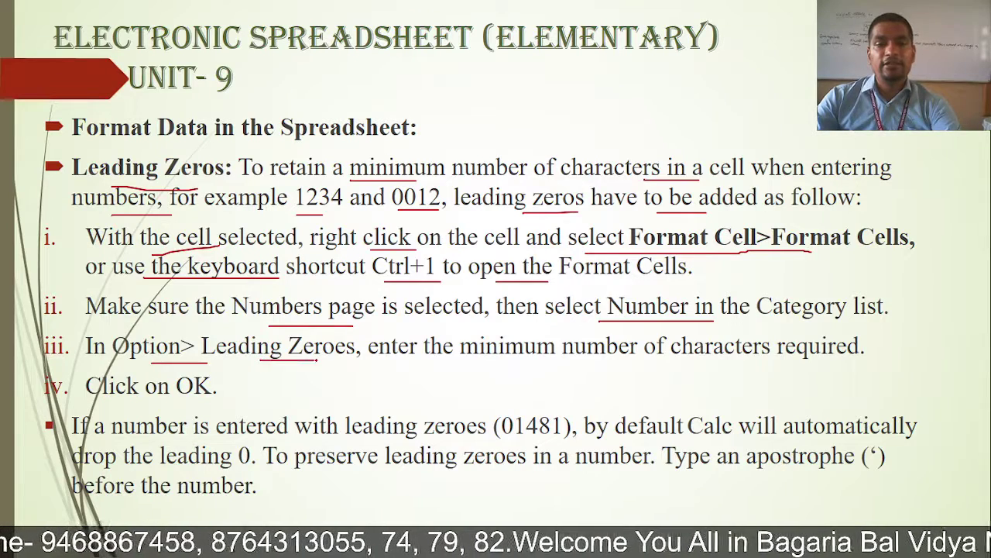
drag(471, 368, 543, 367)
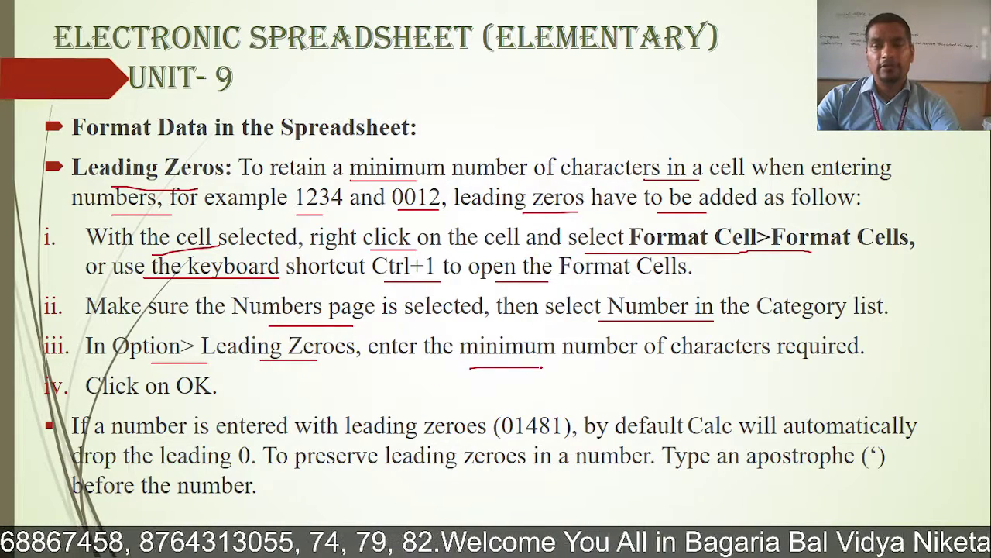
drag(150, 403, 256, 403)
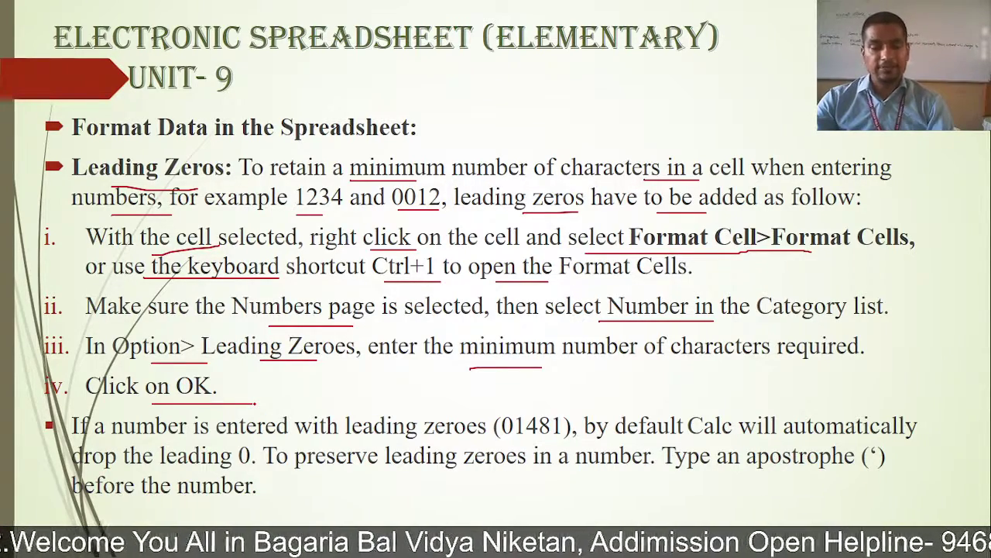
key(alt+Tab)
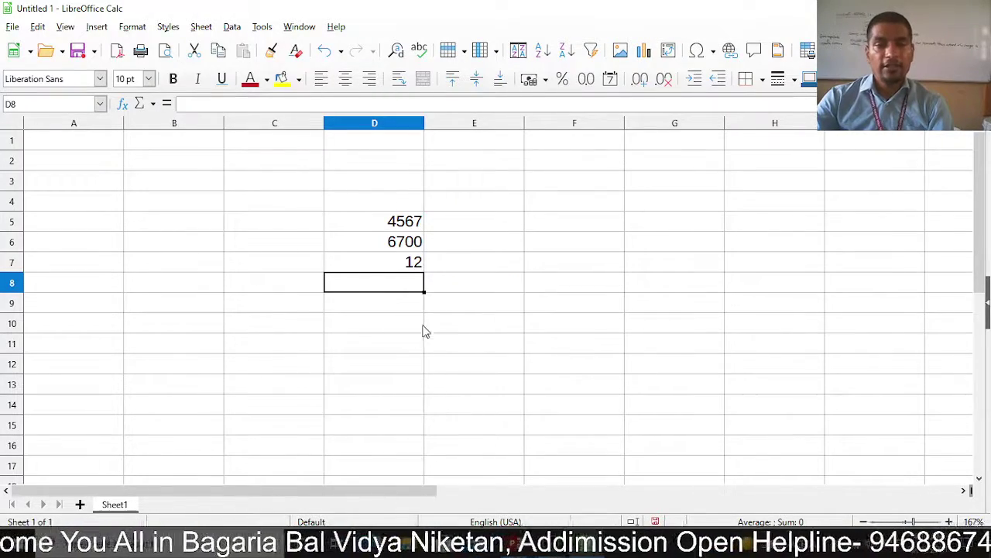
Select D7 holding 12, preview its context menu and Format Cells dialog, then open the Format menu
click(395, 266)
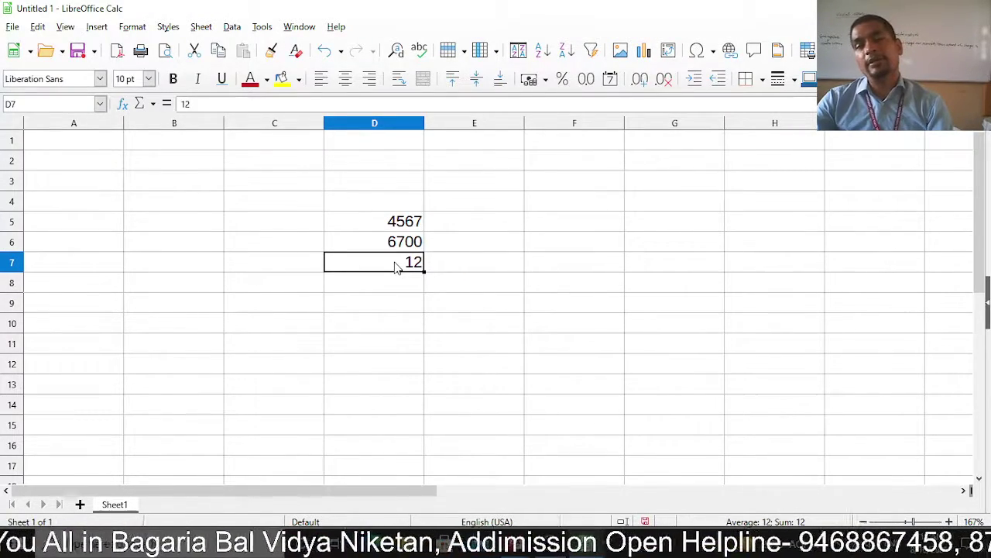
right_click(395, 266)
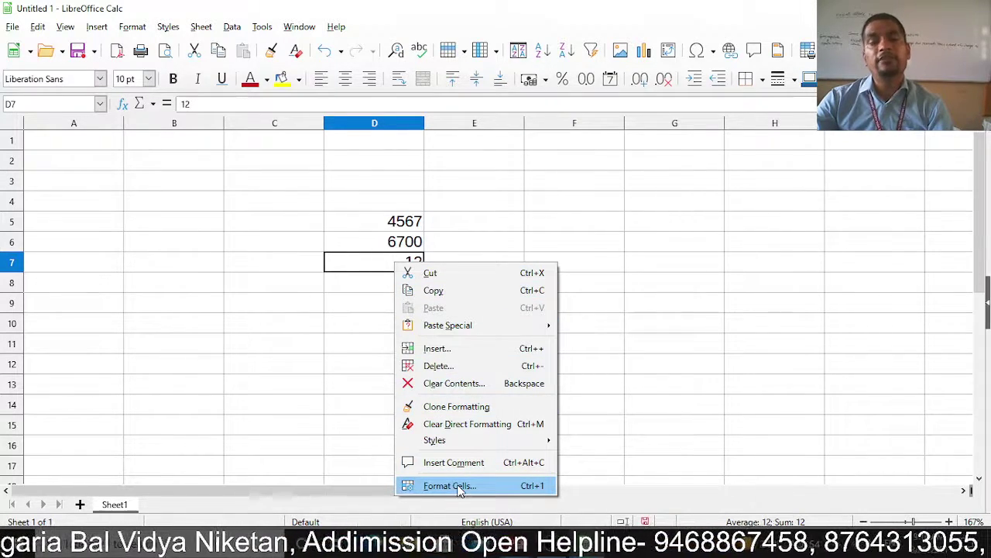
key(Escape)
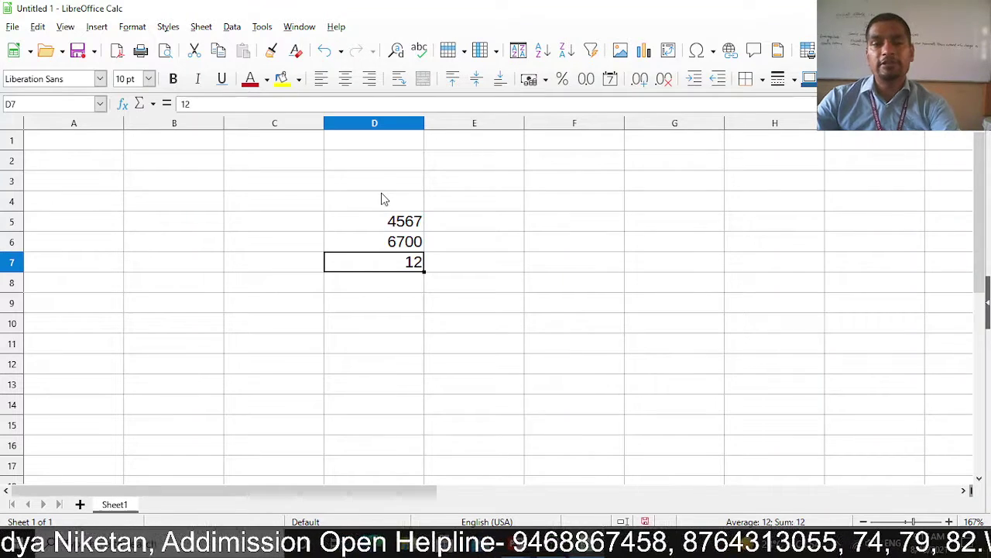
key(ctrl+1)
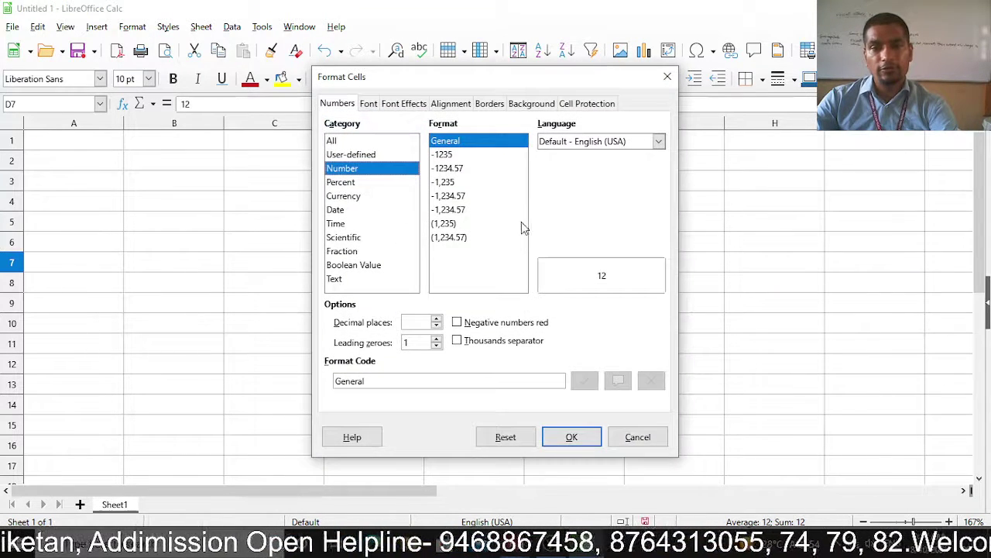
click(667, 75)
click(133, 28)
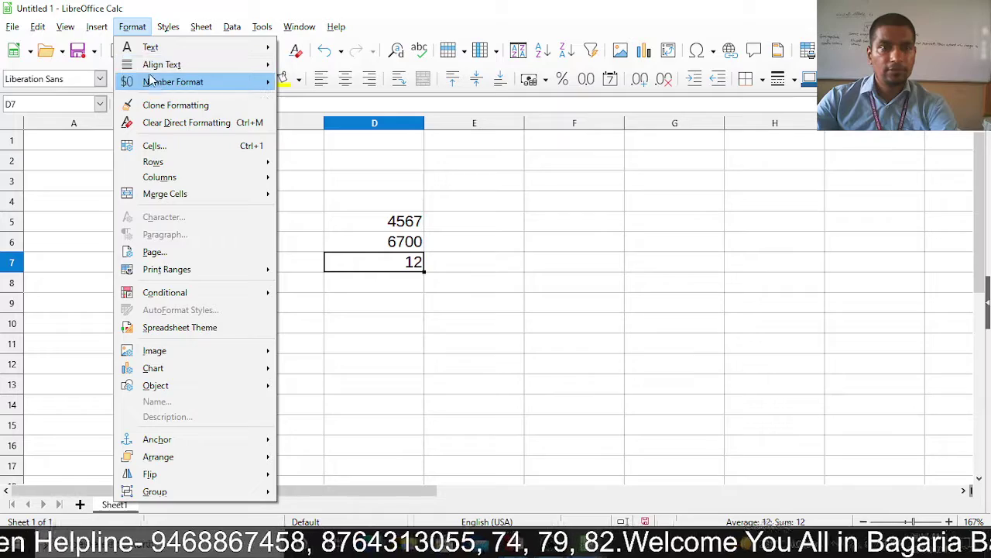
Browse the Format menu, then open Format Cells for D7 on the Numbers tab with Ctrl+1
mouse_move(154, 83)
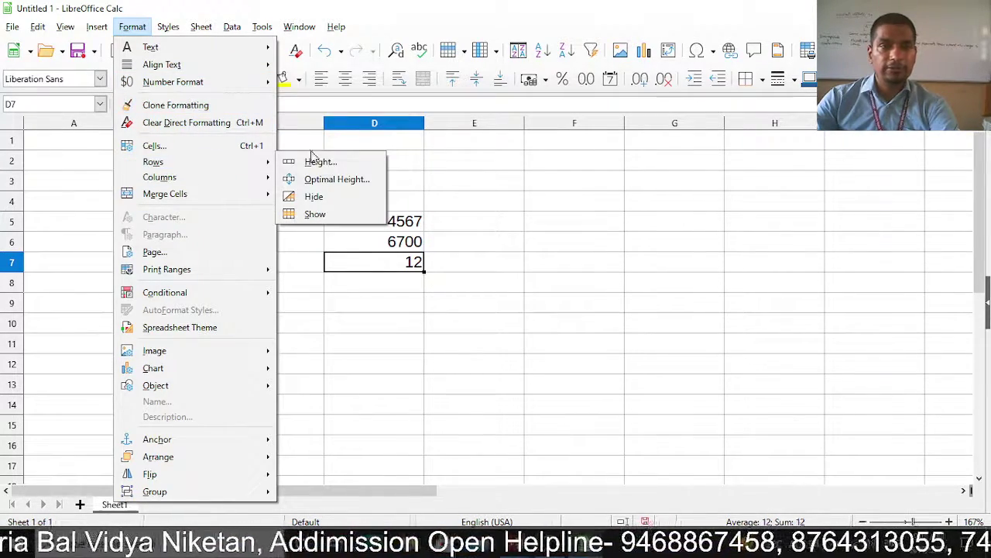
key(Escape)
key(ctrl+1)
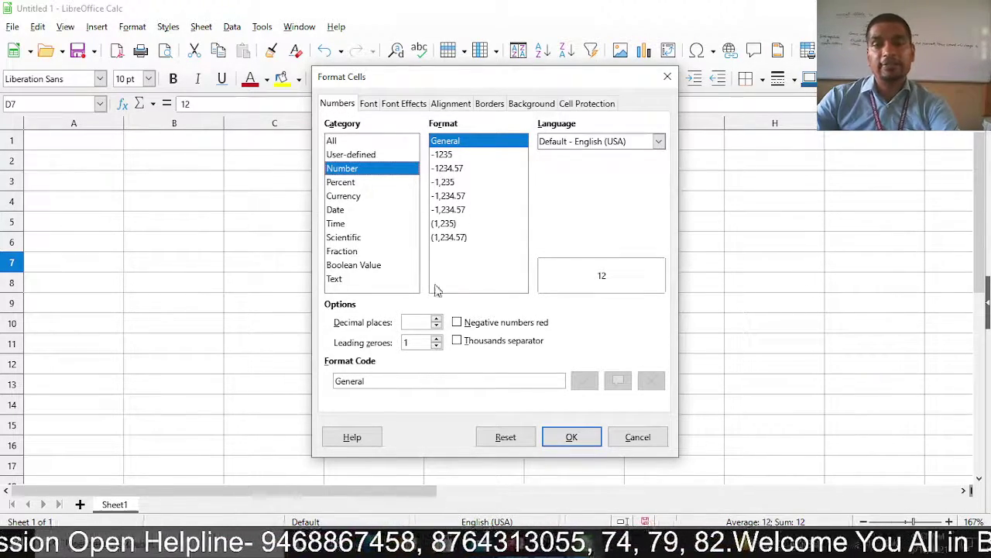
Set D7's leading zeroes to 3 so it displays 012
drag(533, 79, 728, 51)
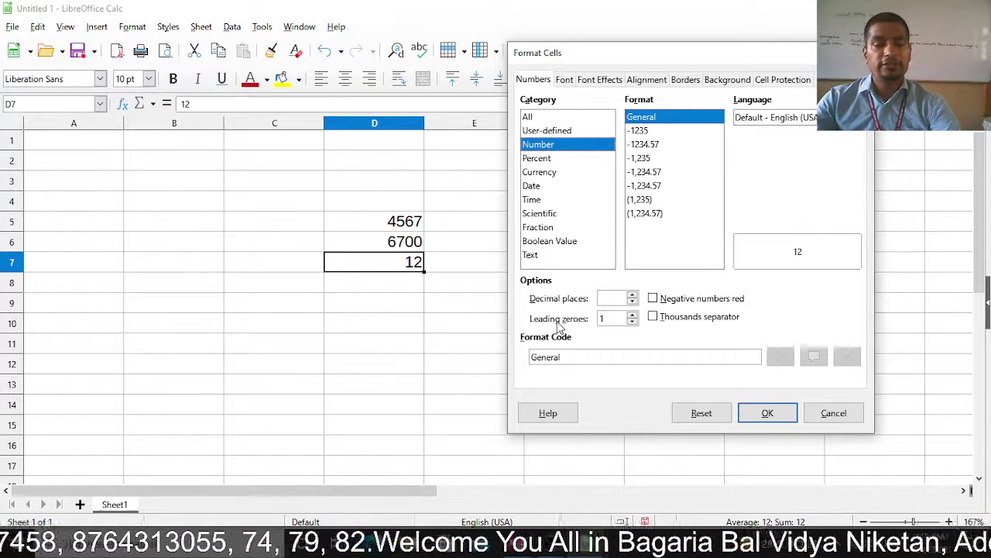
click(633, 314)
click(633, 315)
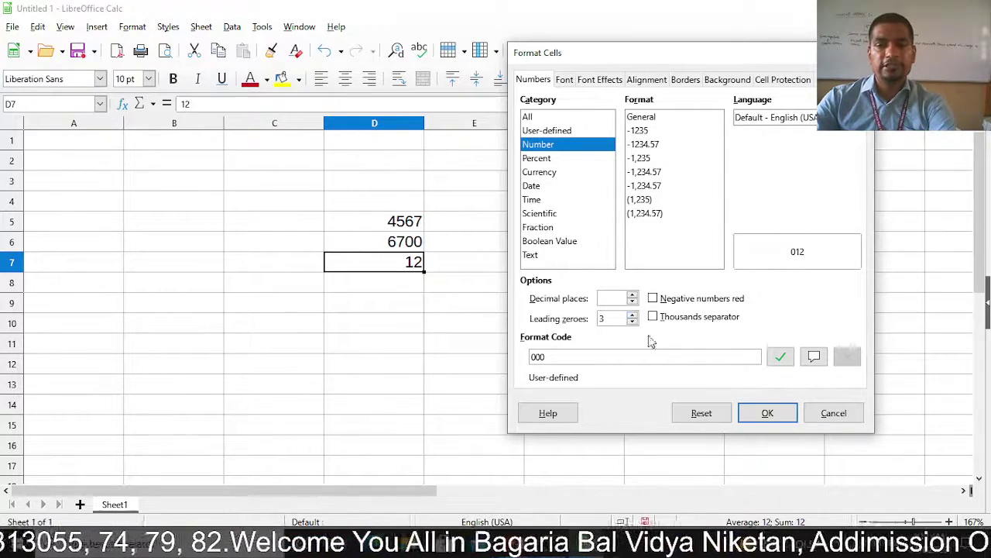
click(759, 415)
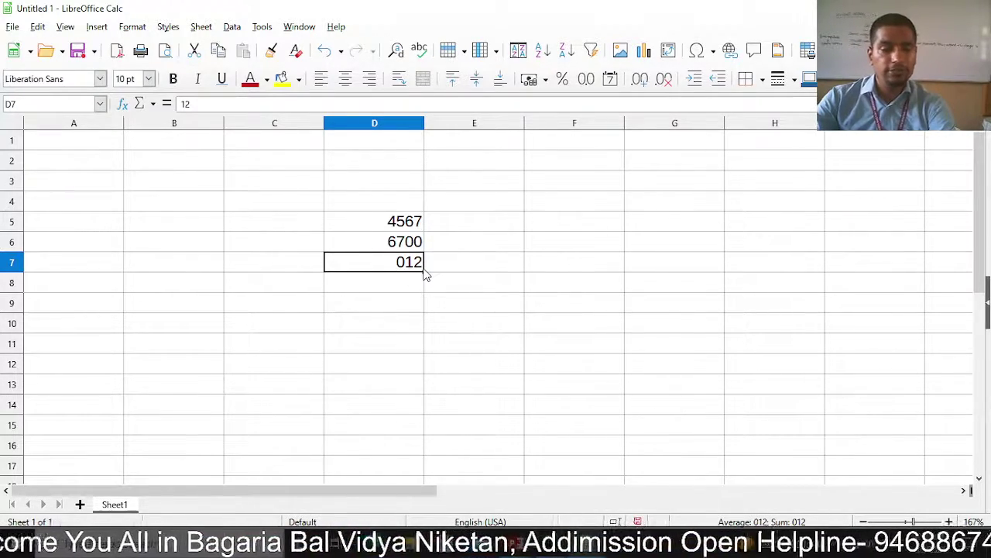
Through Format > Cells, raise D7's leading zeroes to 5 so it reads 00012
click(128, 28)
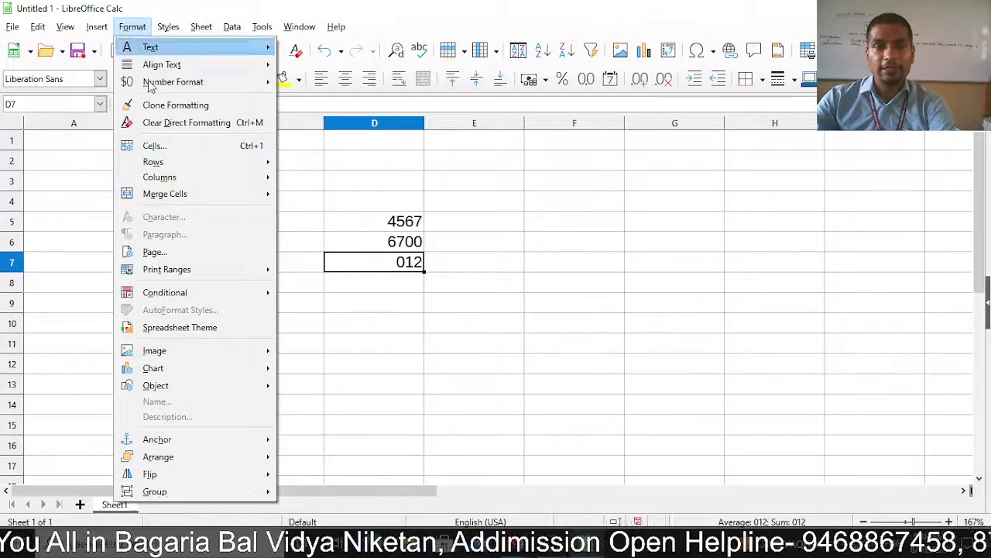
click(165, 147)
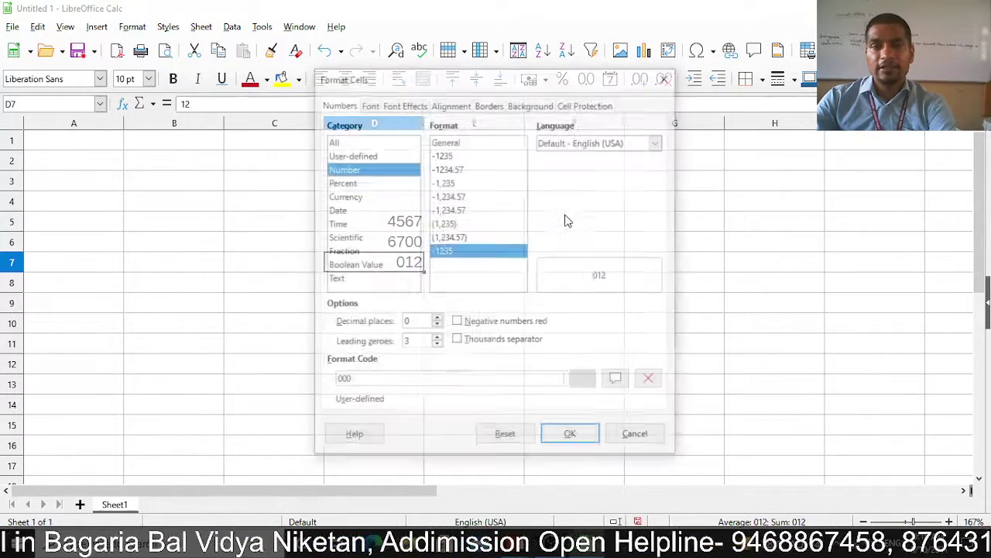
drag(464, 77, 631, 73)
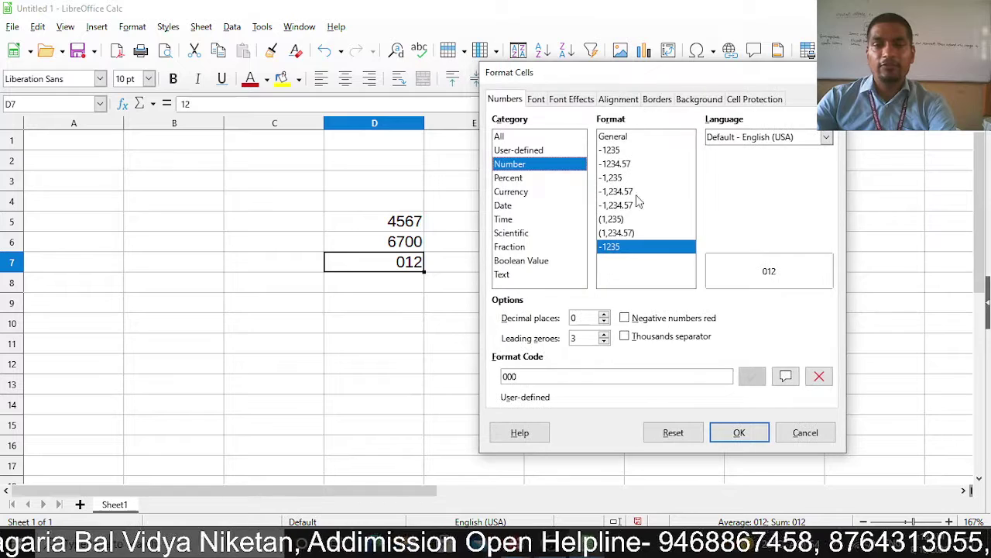
click(605, 334)
click(604, 333)
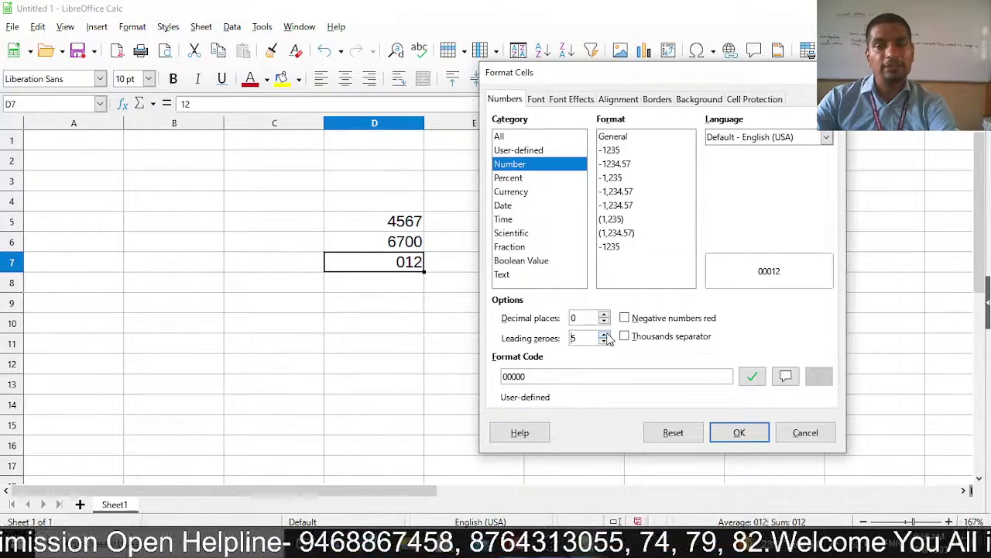
click(739, 432)
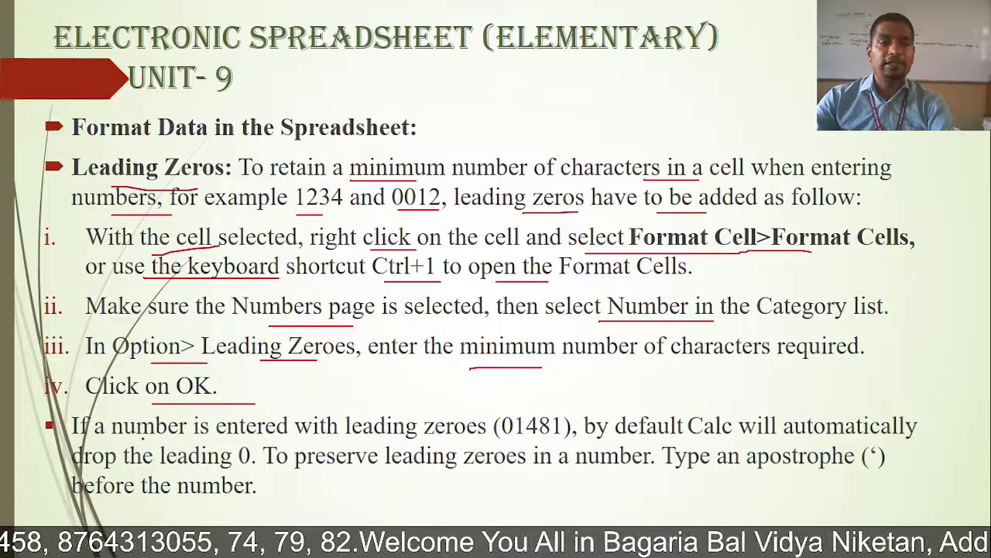
Underline 'number is entered', 'leading zeroes', 'Calc' and 'leading' on the slide in red
drag(142, 437, 235, 439)
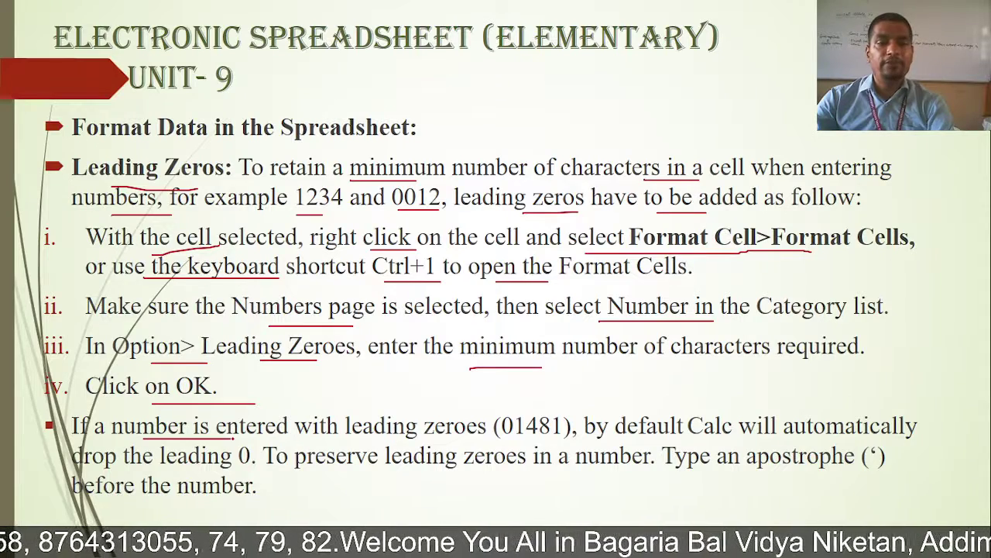
drag(325, 438, 457, 445)
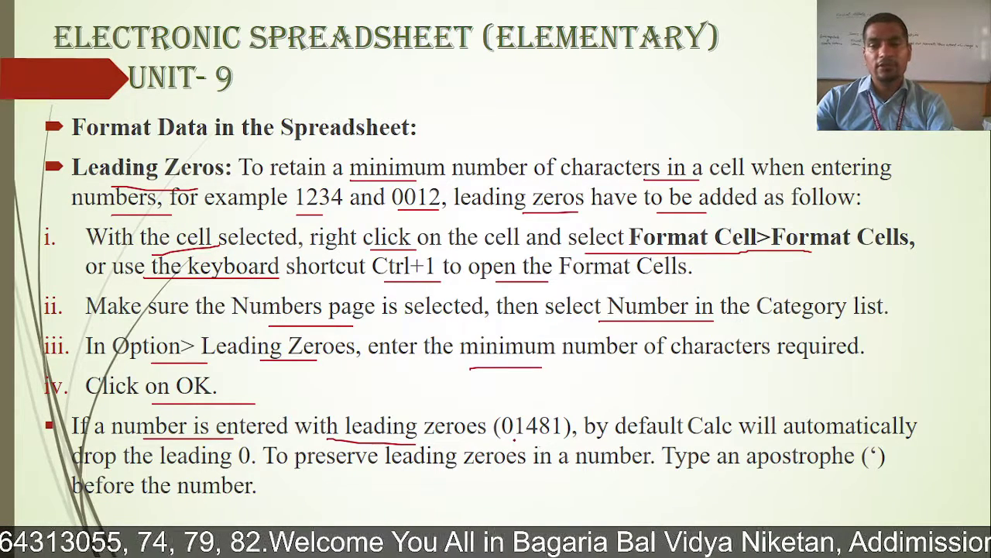
drag(669, 436, 707, 439)
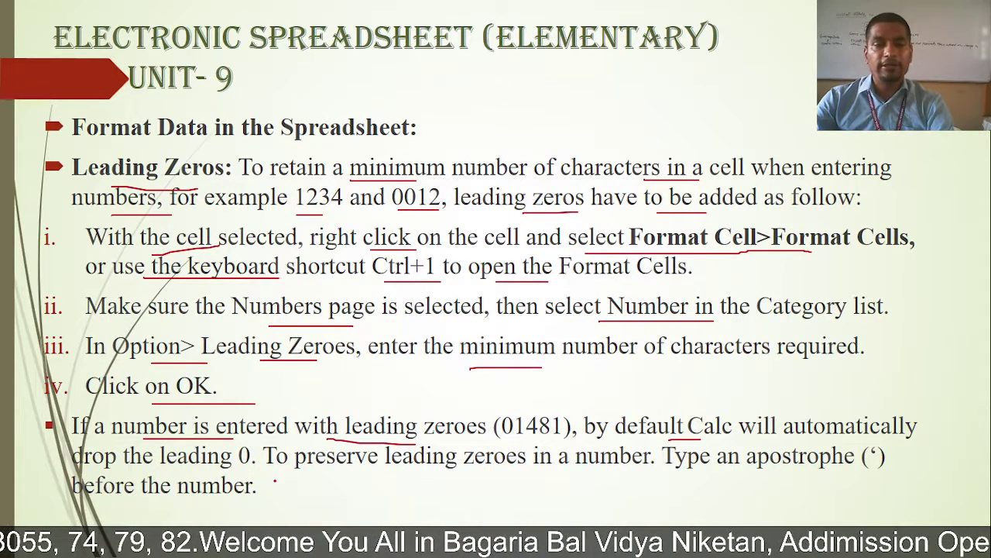
drag(164, 470, 240, 471)
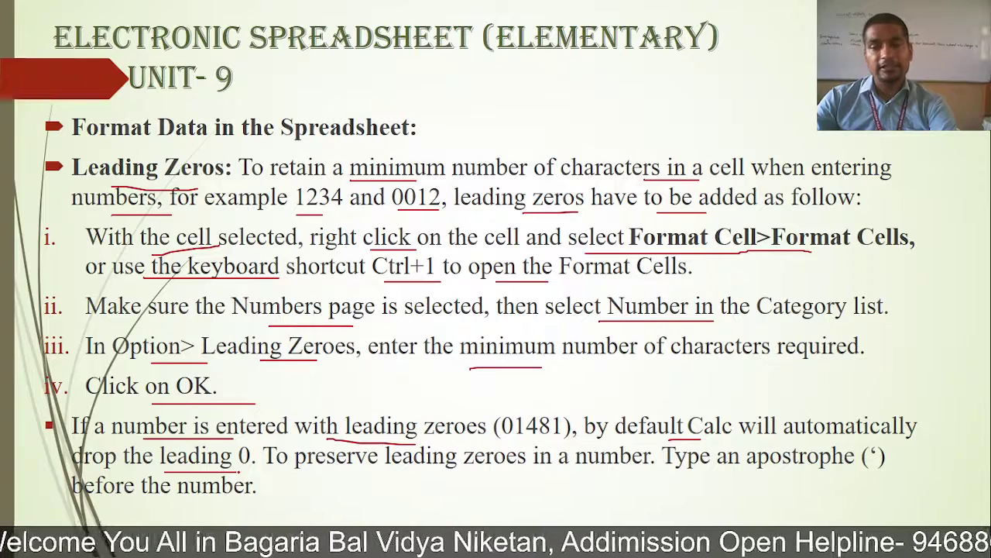
Underline the apostrophe tip for preserving leading zeroes, then return to Calc and select F5
drag(325, 472, 412, 473)
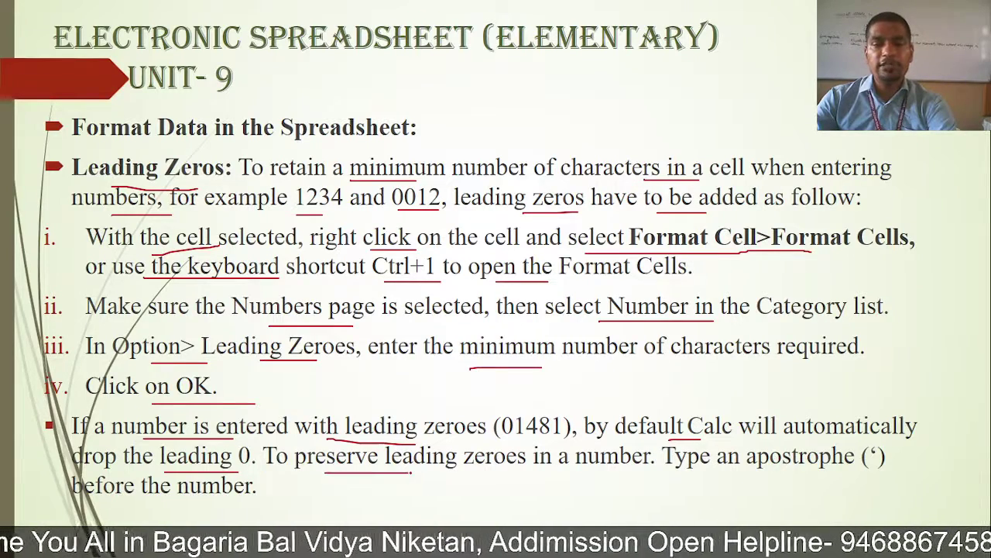
drag(499, 478, 595, 477)
drag(676, 477, 793, 473)
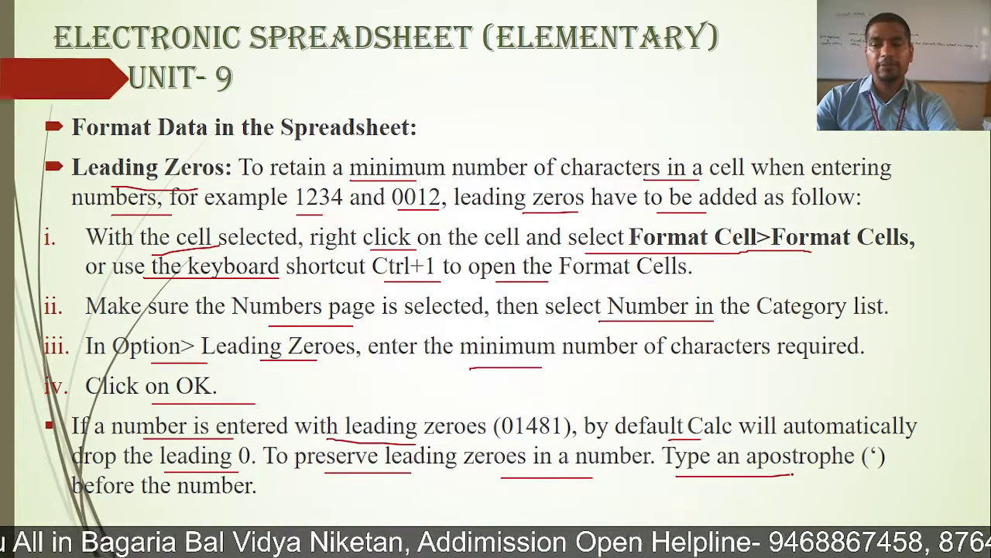
drag(147, 499, 168, 500)
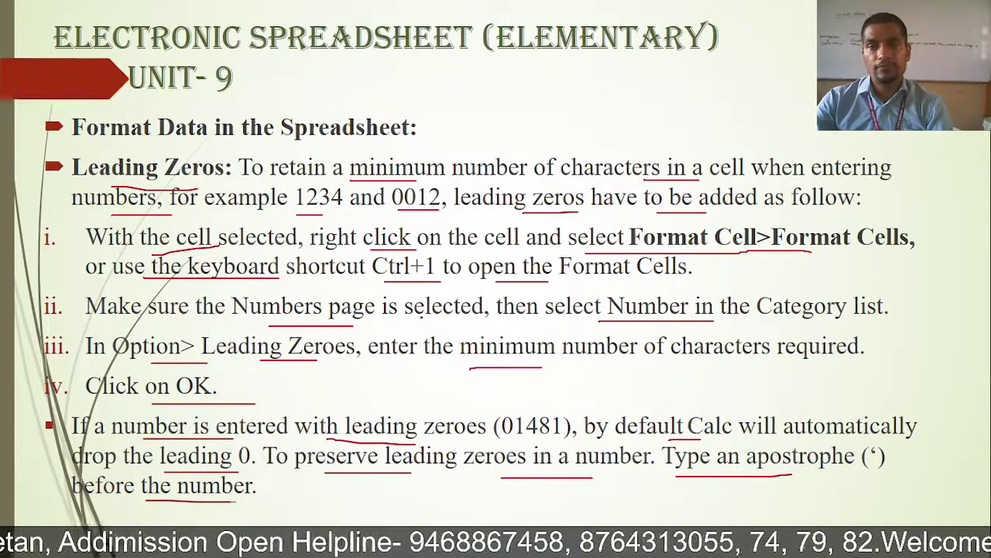
key(alt+Tab)
click(553, 226)
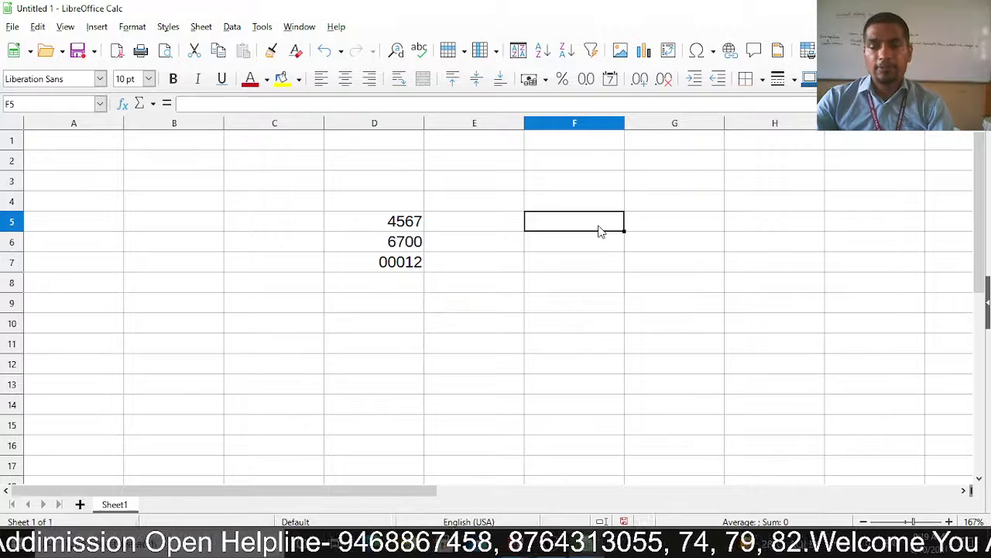
Enter 00045 as a number in F5 and '00045 as text in F7, then glance at Format Cells
text(00045)
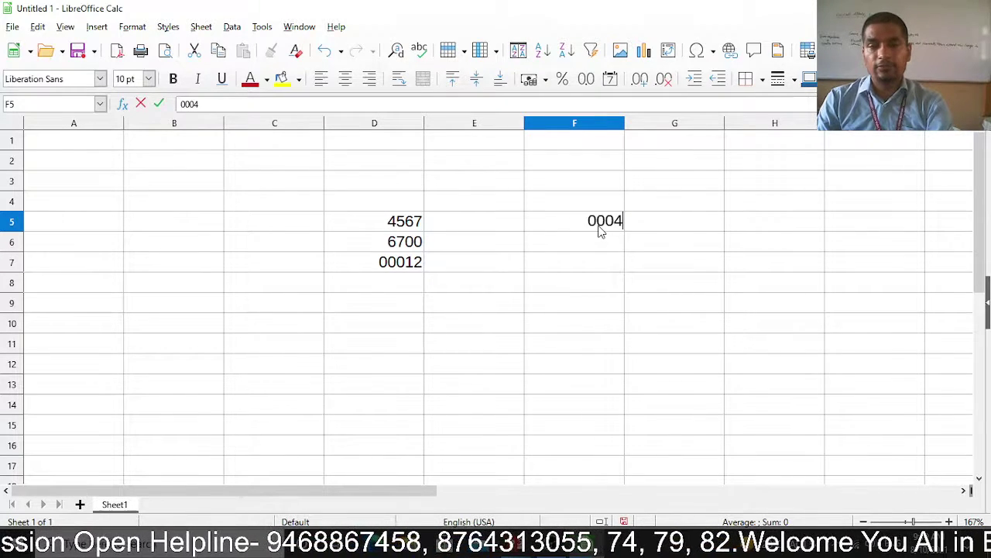
key(Return)
key(Down)
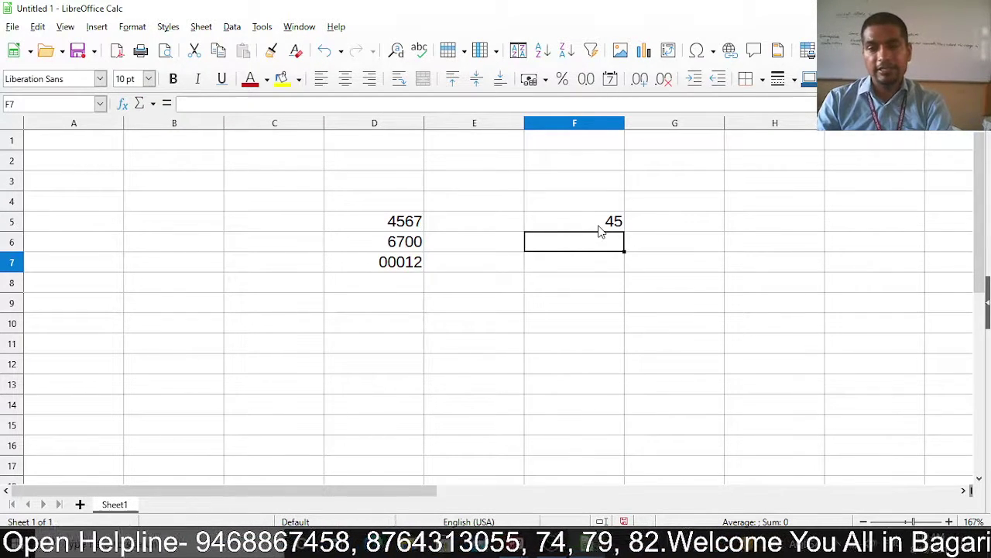
text(')
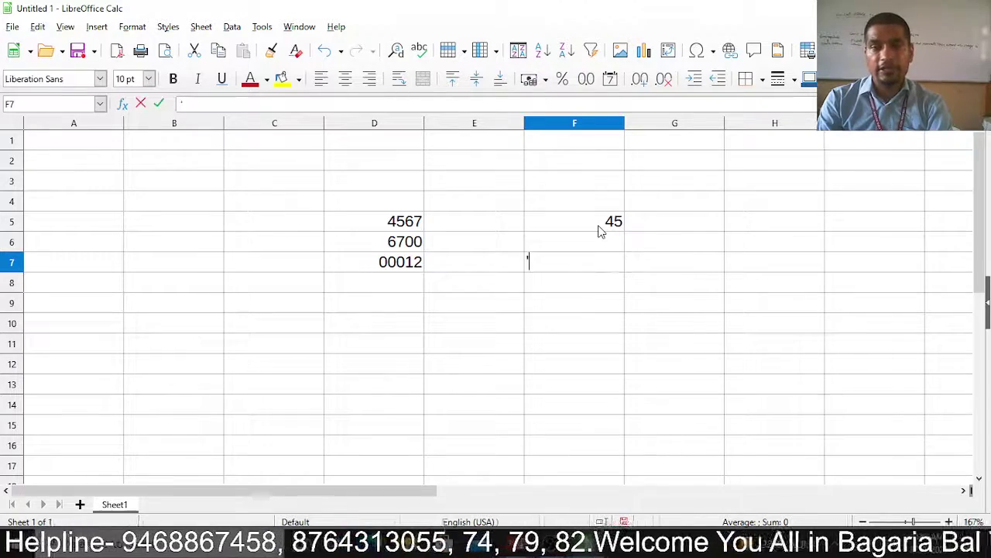
text(000045)
key(Return)
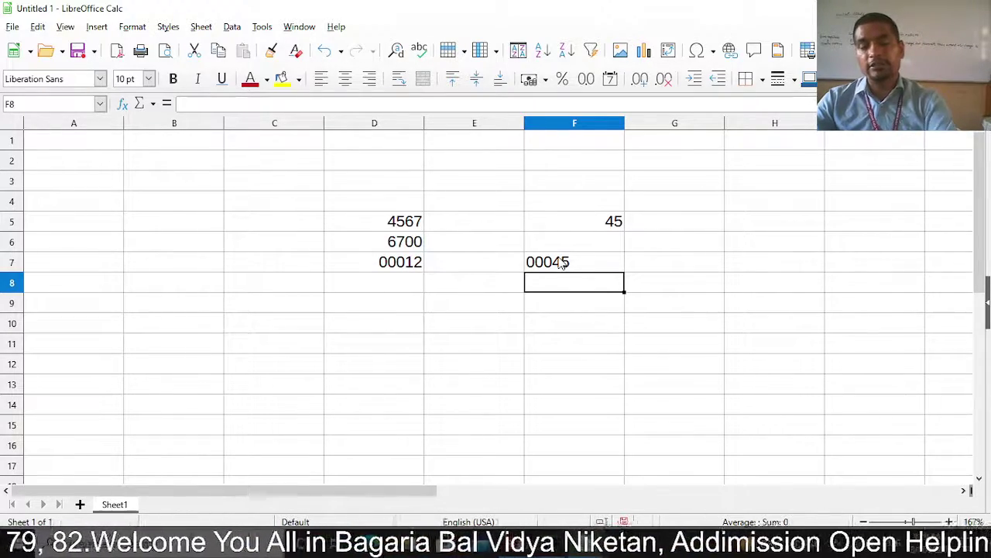
key(ctrl+1)
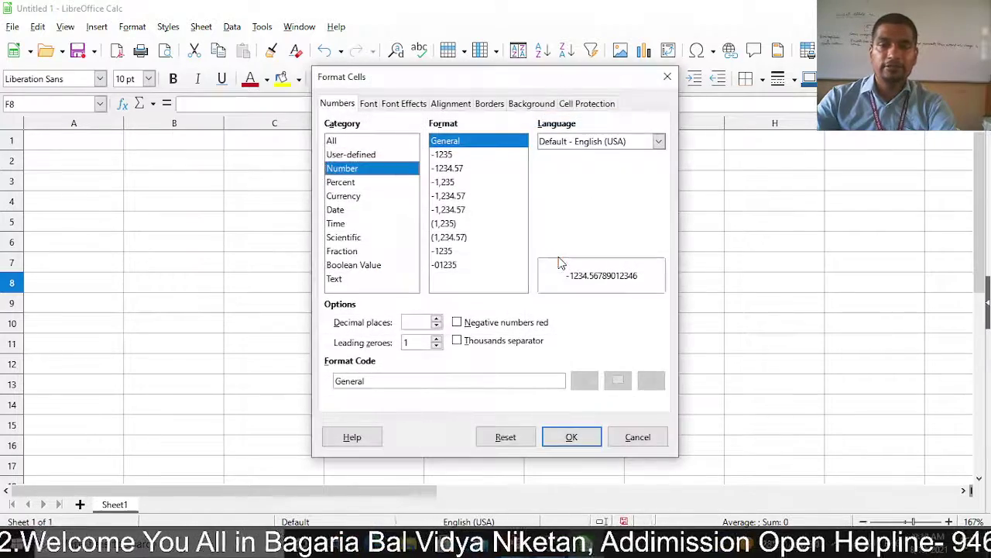
click(667, 77)
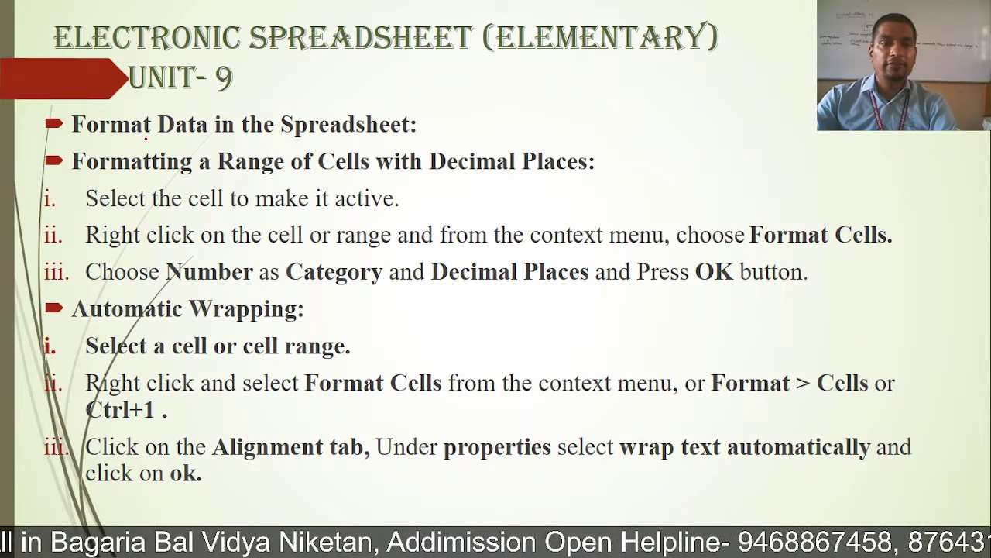
Underline 'Formatting a', 'with Decimal', 'the cell', 'click on' and 'Format Cells' in the title and steps i–ii
drag(125, 172, 207, 172)
drag(387, 174, 501, 174)
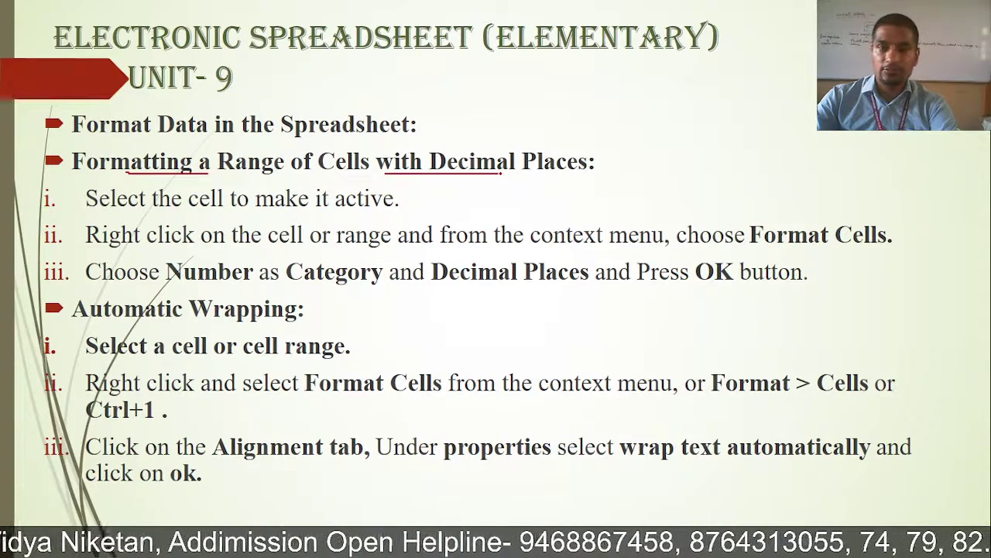
drag(144, 208, 403, 212)
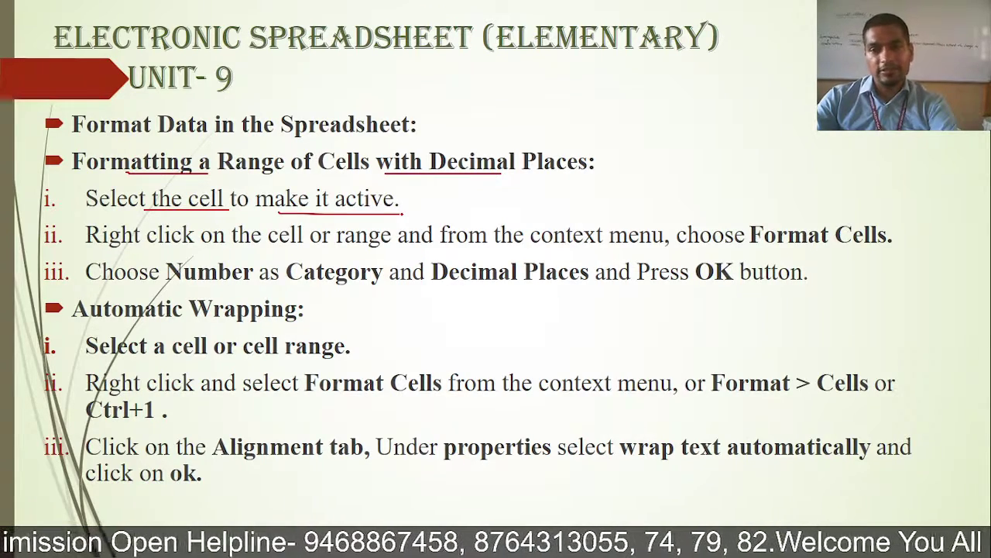
drag(145, 247, 213, 249)
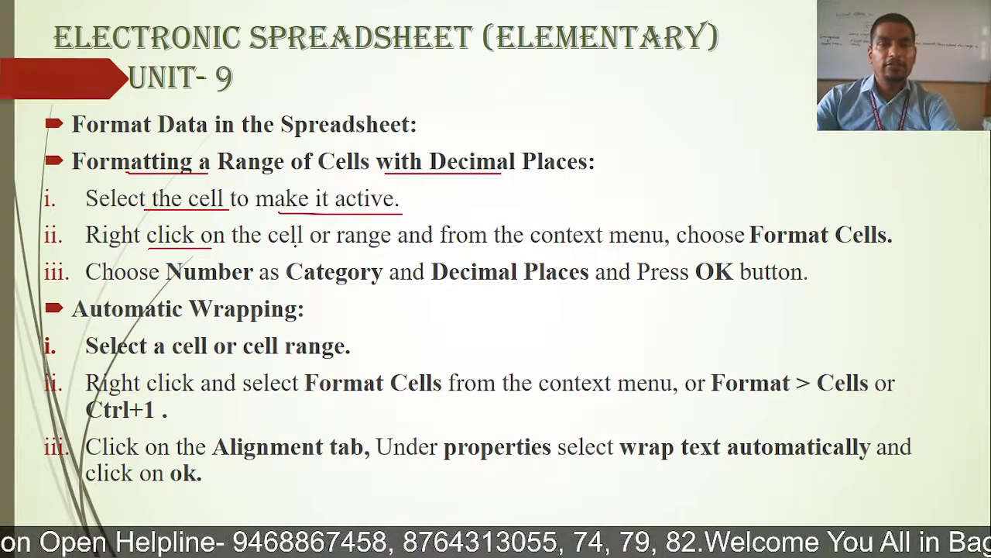
drag(380, 248, 576, 249)
drag(757, 252, 903, 253)
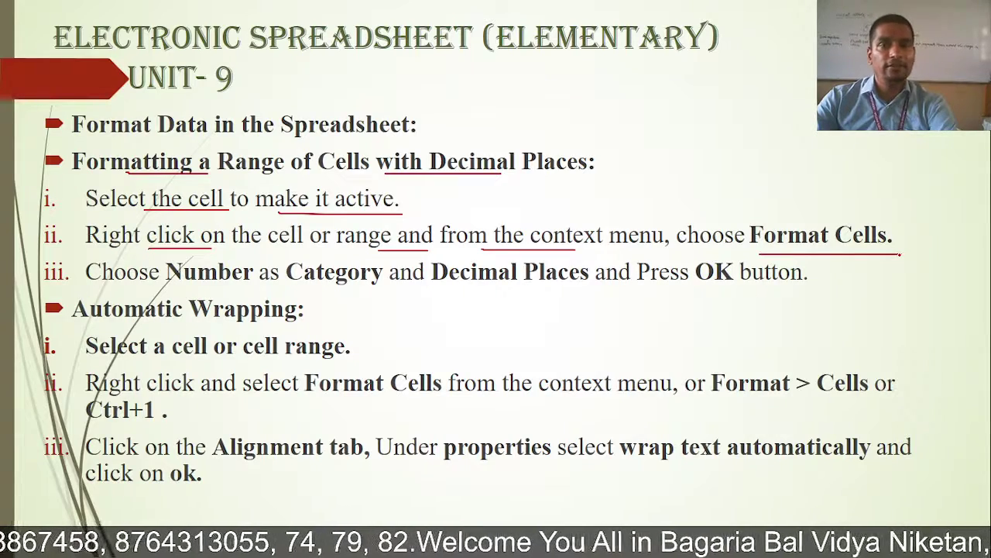
Underline Number, Category, Decimal Places and OK in step iii, then return to Calc
drag(167, 285, 249, 284)
drag(349, 289, 404, 284)
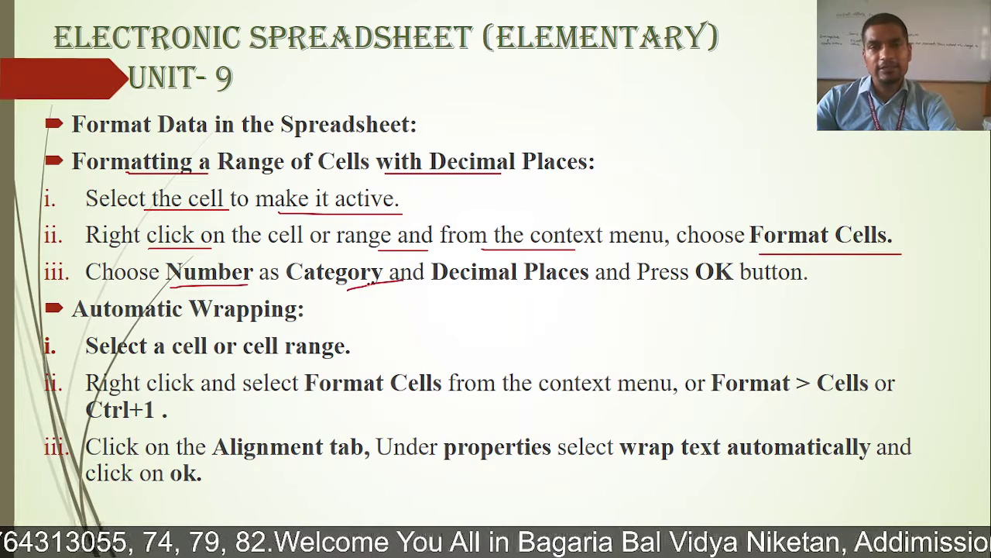
mouse_move(448, 290)
mouse_down()
mouse_move(577, 284)
mouse_move(552, 289)
mouse_up()
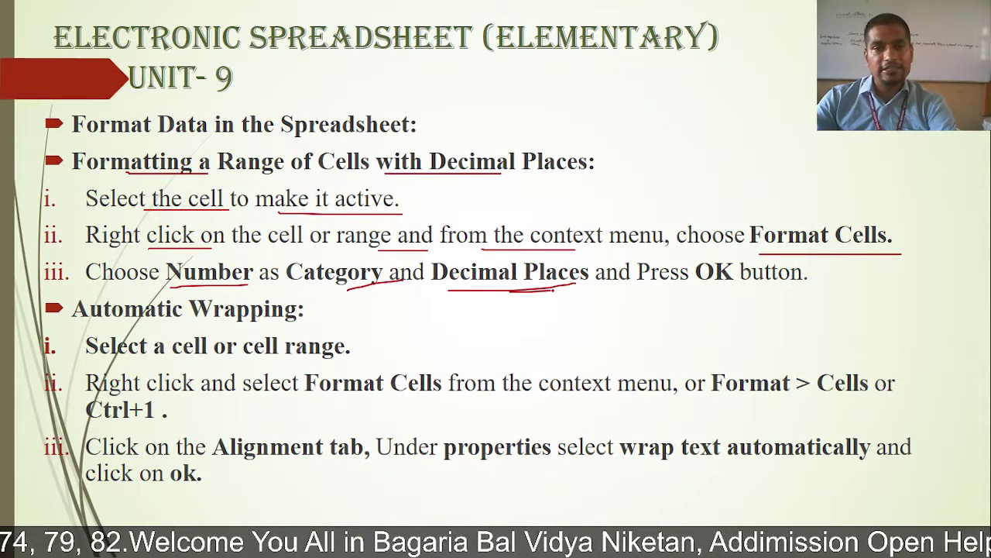
drag(168, 287, 248, 285)
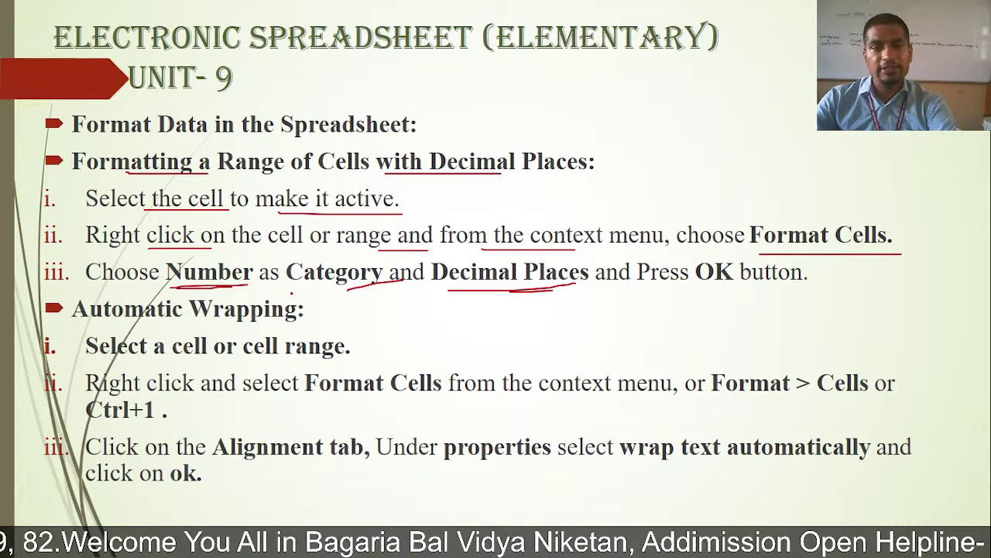
drag(325, 286, 370, 290)
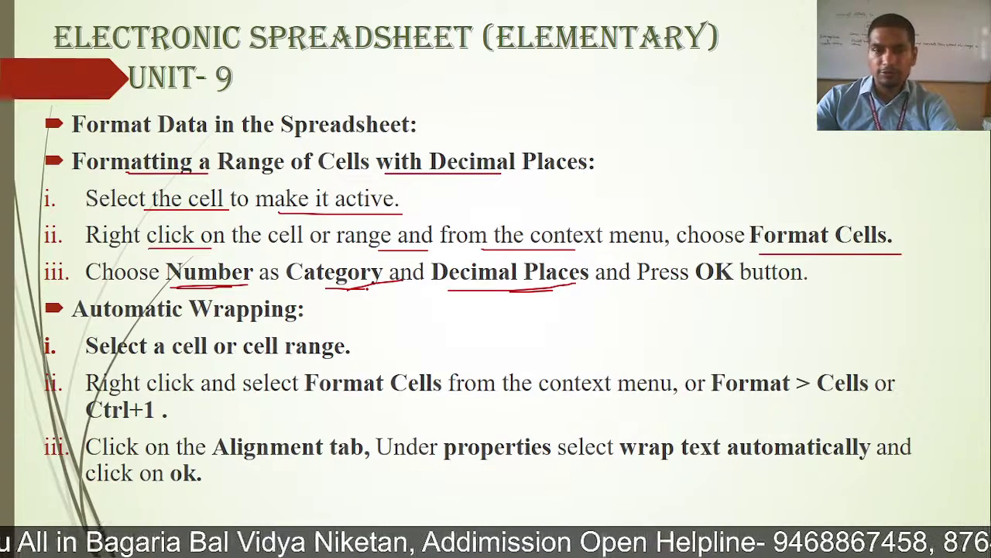
drag(514, 291, 527, 290)
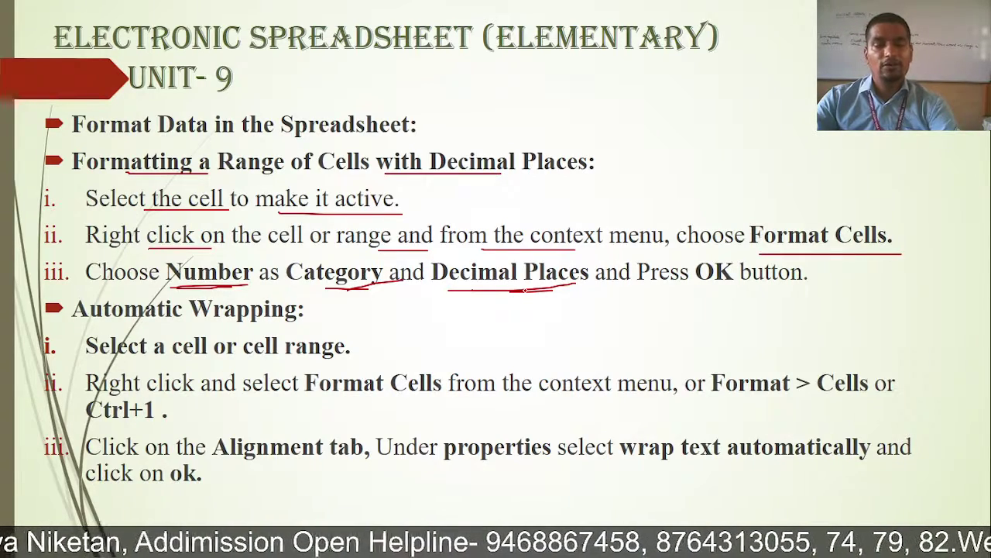
drag(695, 294, 722, 295)
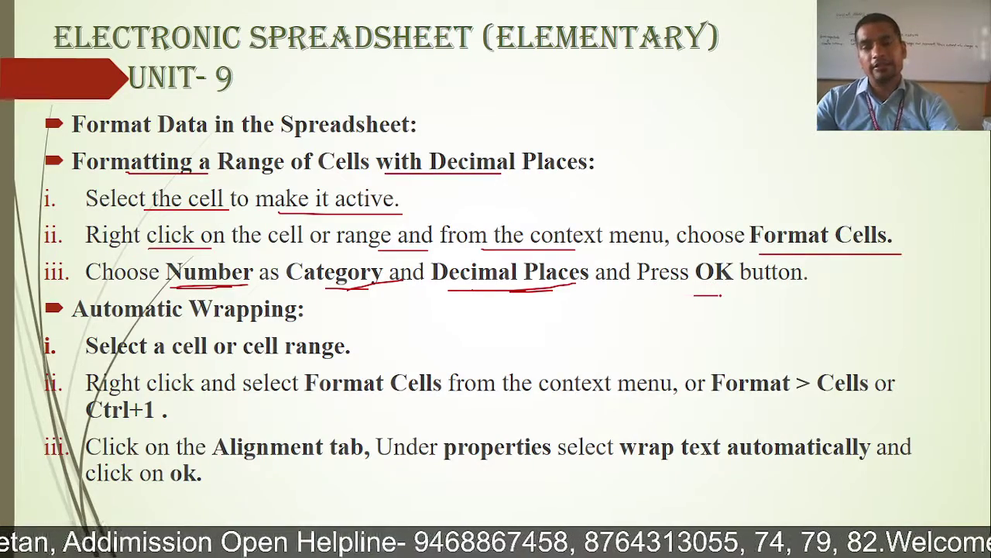
key(alt+Tab)
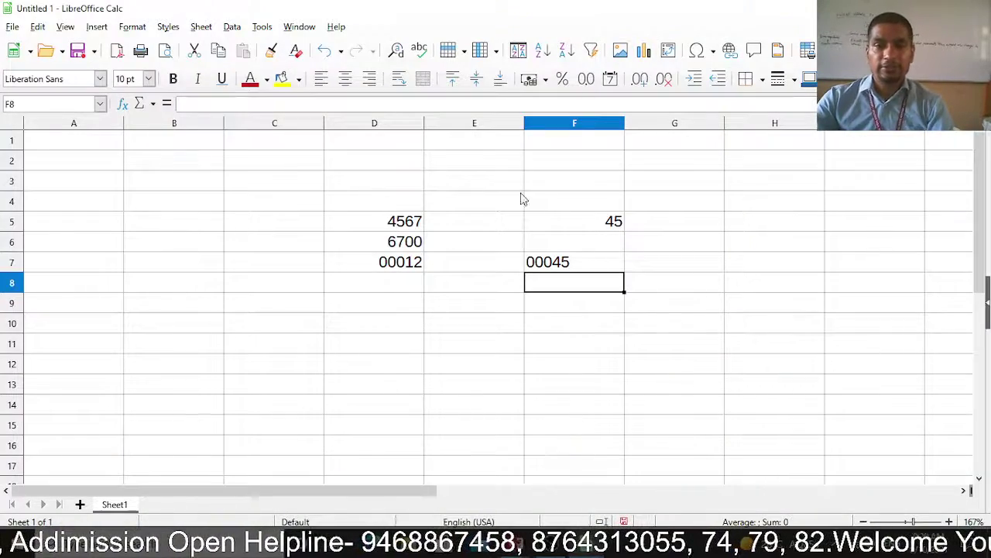
Enter 4500, 5600 and 2300 into C7:C9, then select that range and open its context menu
click(240, 273)
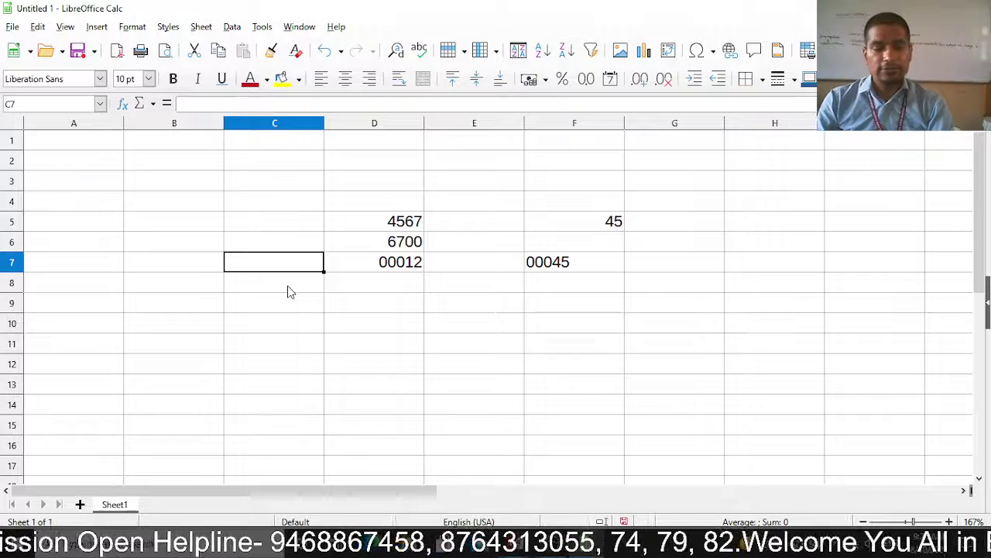
text(4500)
key(Return)
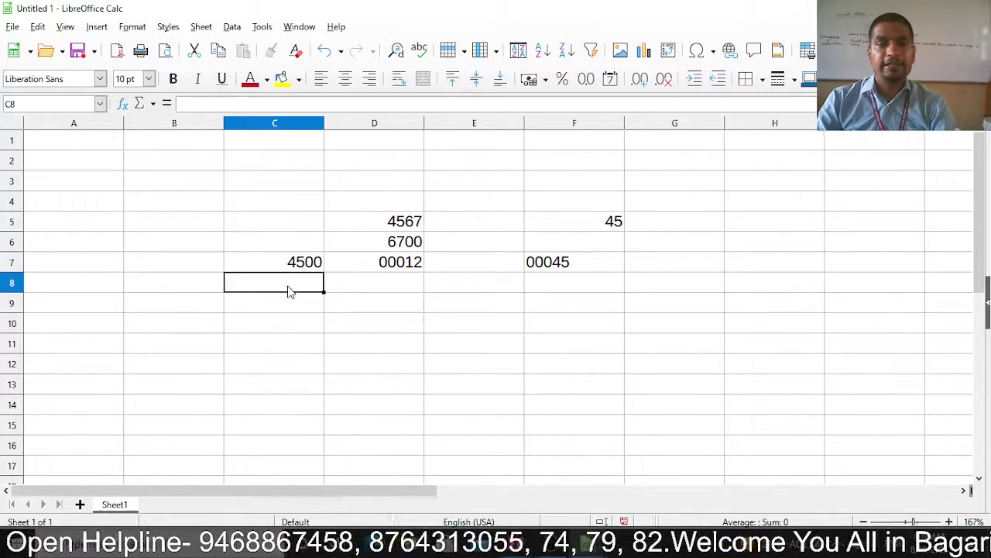
click(285, 265)
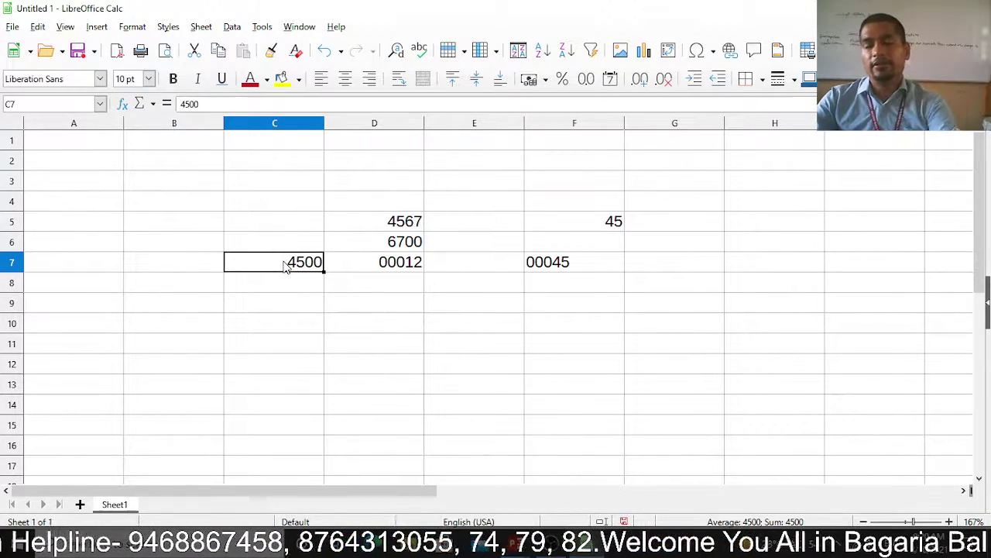
key(Return)
text(5)
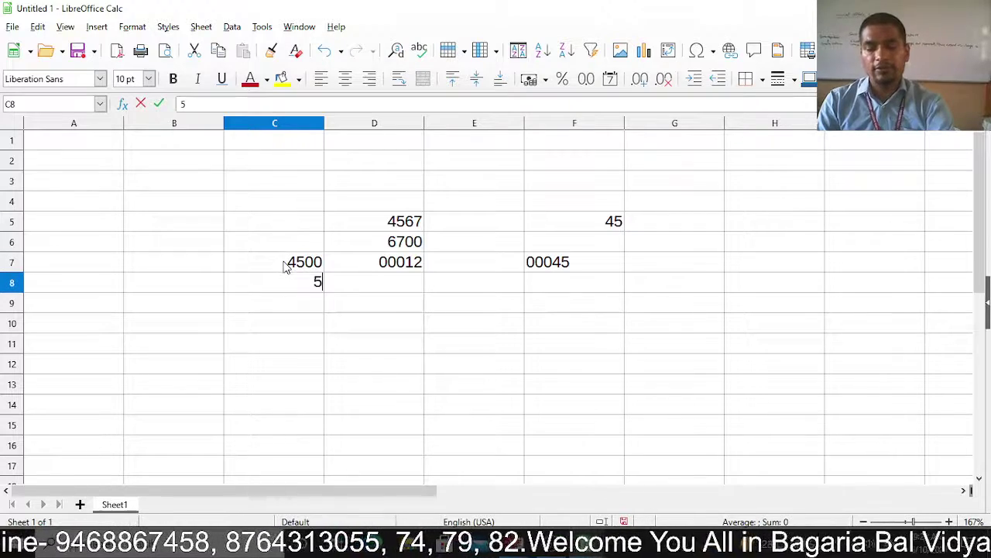
text(600)
key(Return)
text(2300)
key(Return)
drag(285, 264, 304, 305)
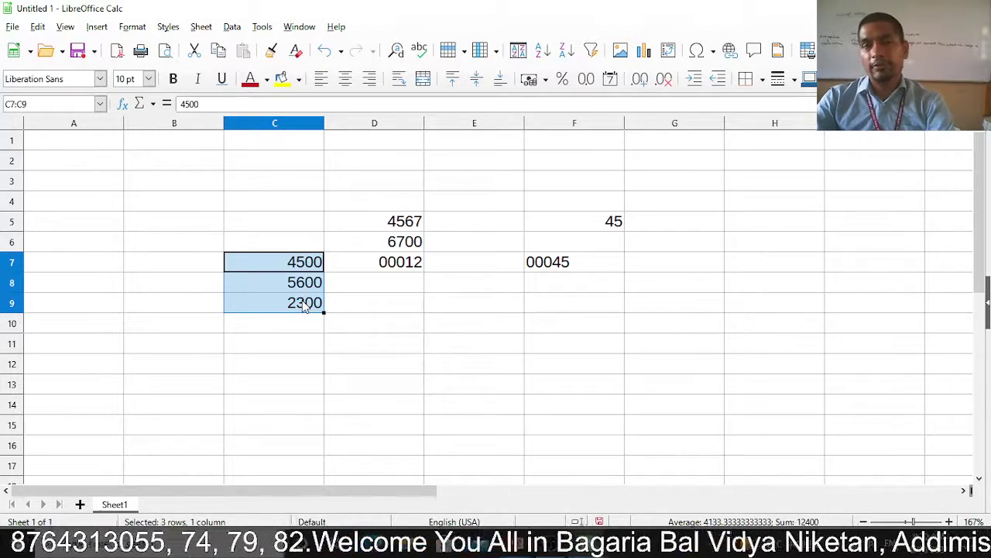
right_click(300, 289)
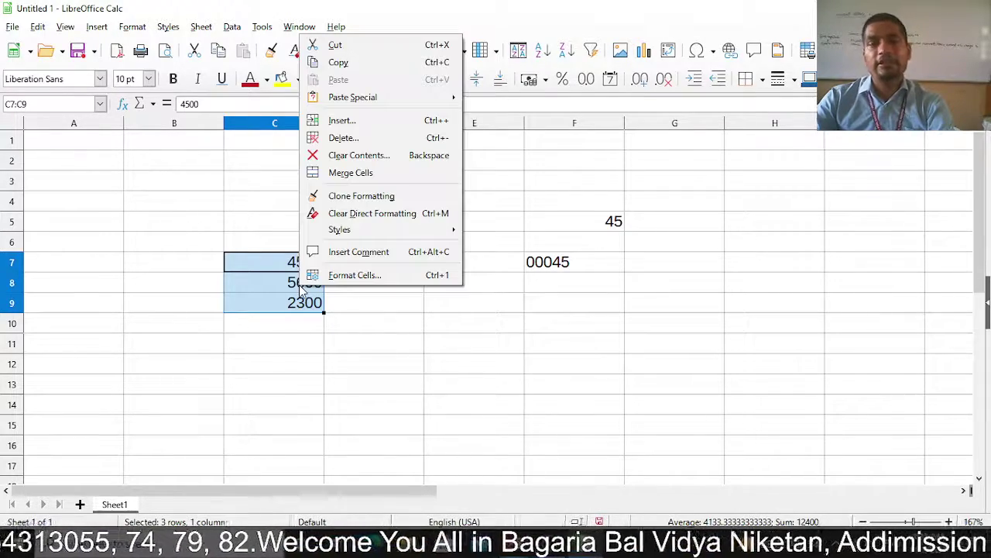
Format C7:C9 with 3 decimal places so they read 4500.000, 5600.000 and 2300.000
click(359, 276)
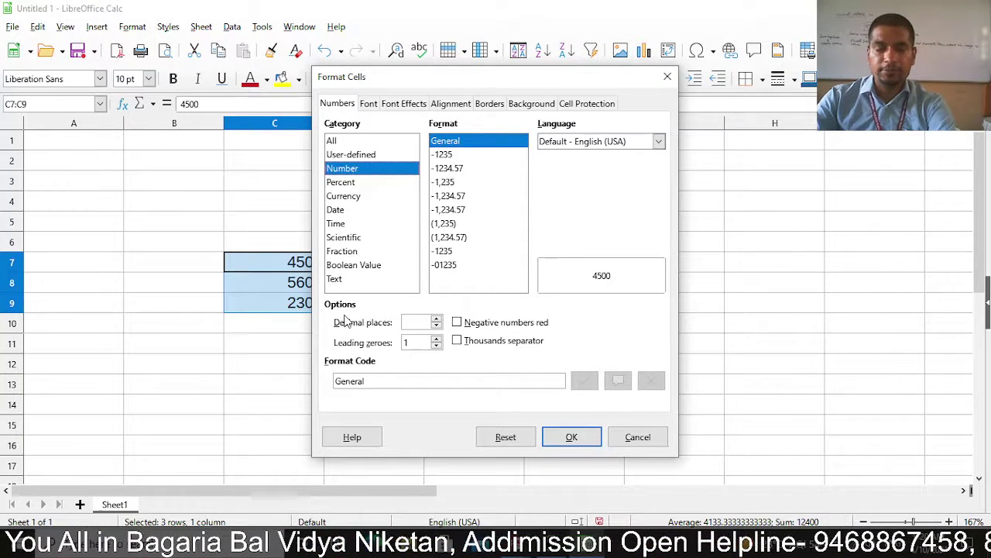
click(438, 320)
click(438, 320)
click(438, 320)
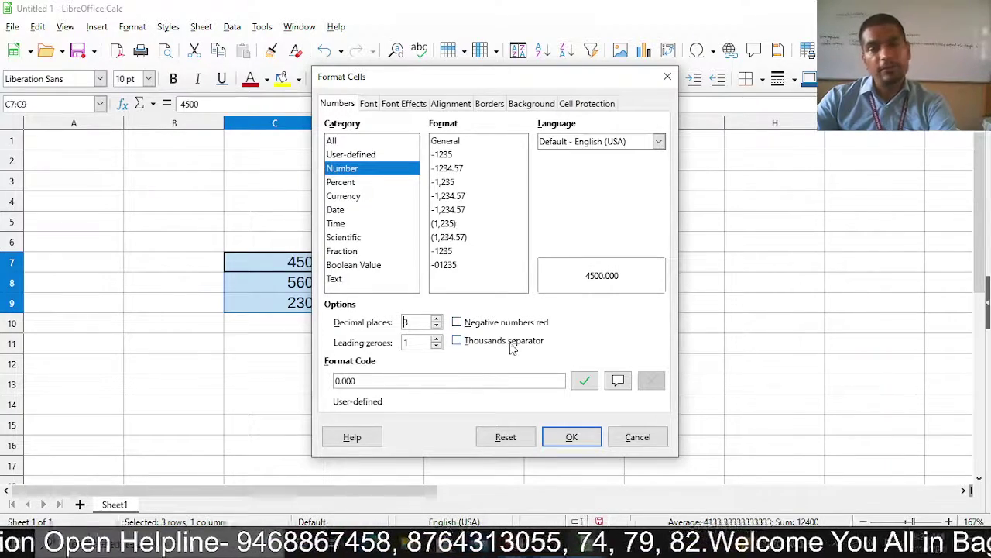
click(571, 436)
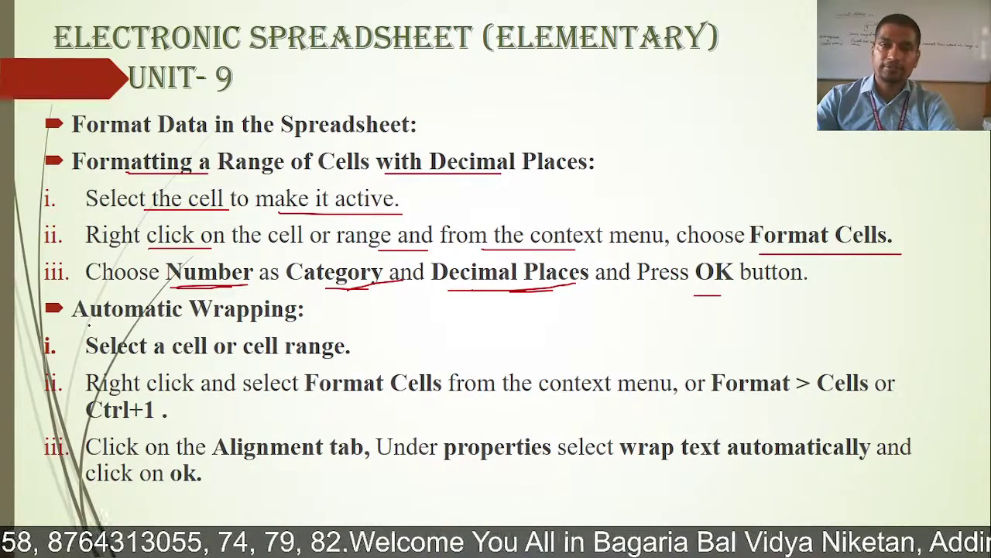
Underline 'Wrapping' and 'cell or cell' on the slide, then widen column G and select G6
drag(184, 324, 256, 320)
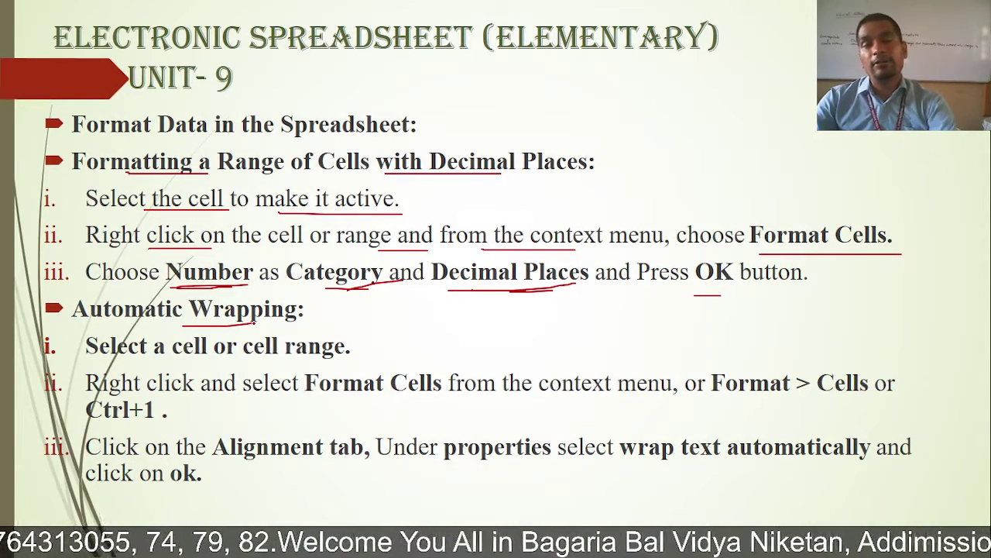
drag(170, 362, 274, 365)
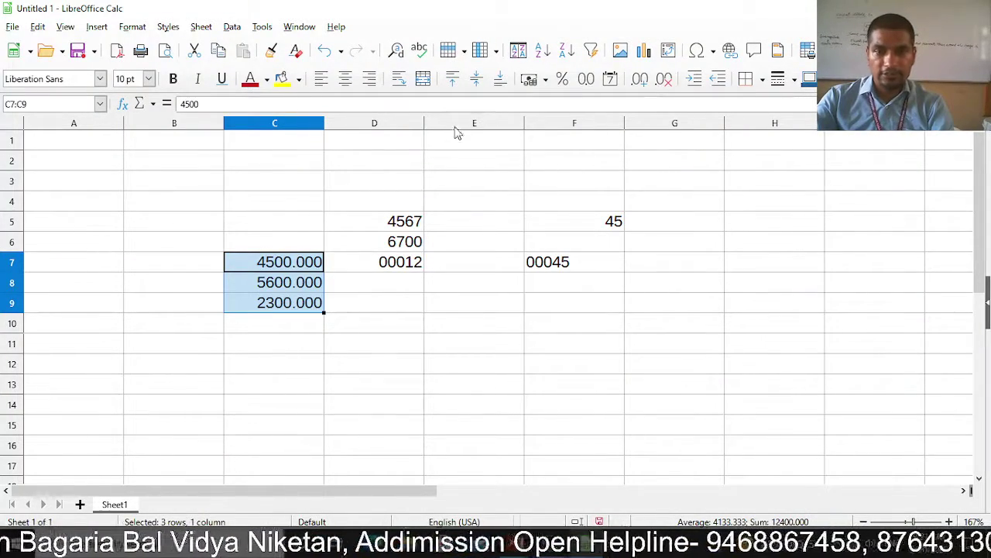
drag(723, 123, 826, 123)
click(701, 244)
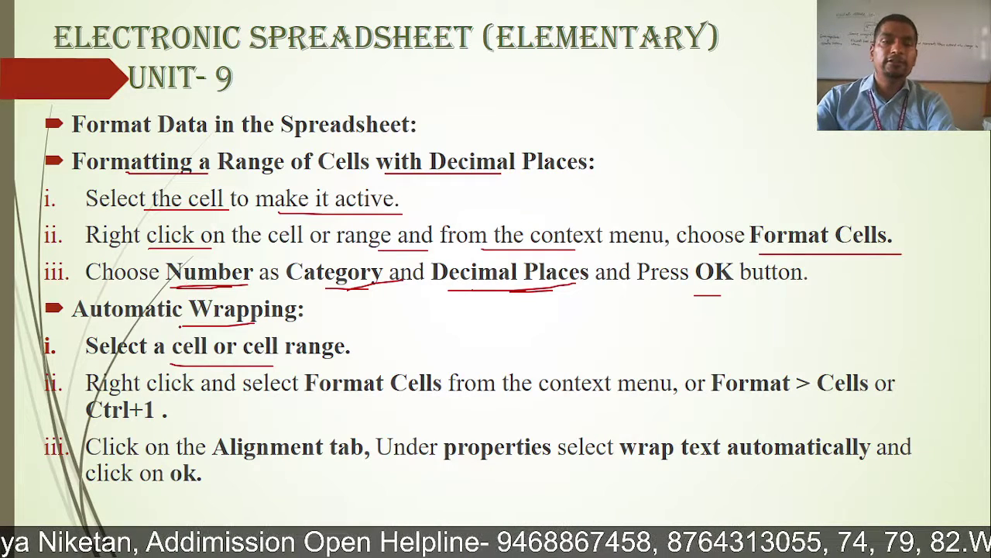
Underline 'Select a cell', 'Format Cells', 'from the context', 'Format > Cells' and 'Ctrl+1' on the slide
drag(143, 366, 230, 364)
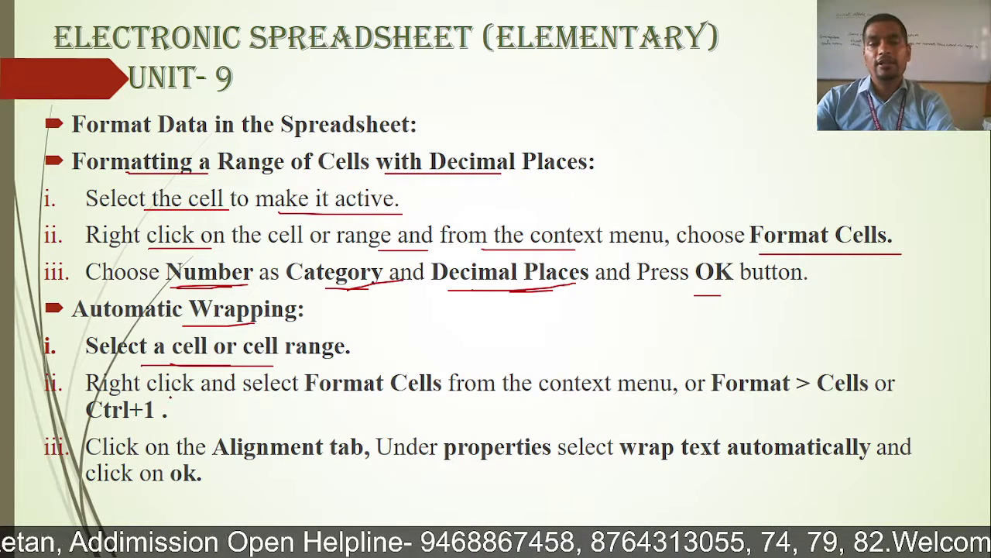
drag(131, 399, 170, 398)
drag(315, 401, 379, 402)
drag(467, 397, 563, 396)
drag(721, 403, 818, 409)
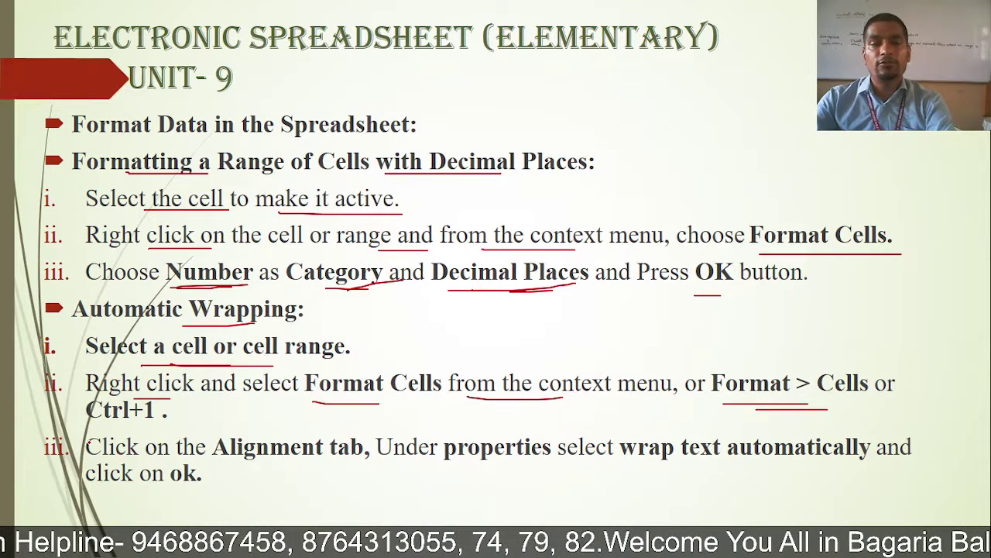
drag(109, 425, 184, 426)
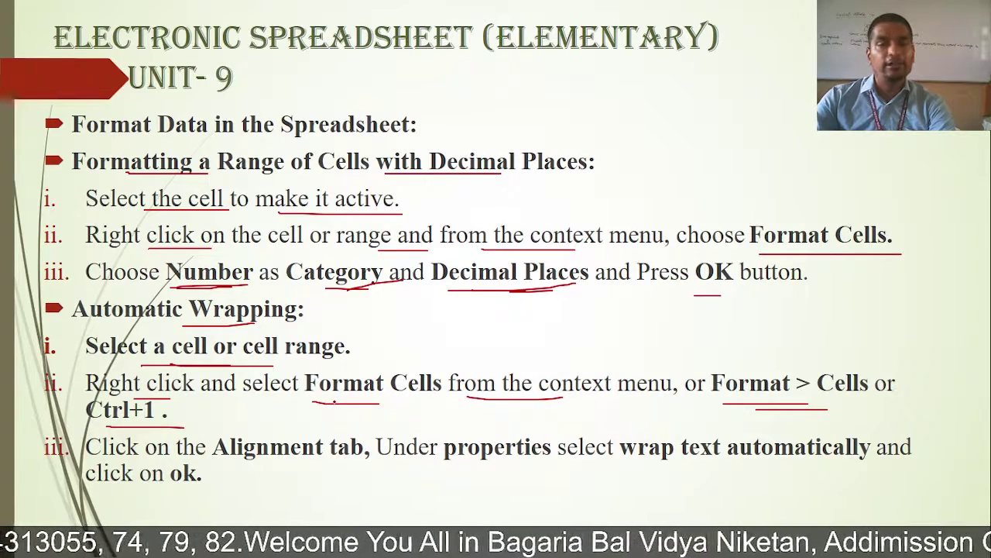
drag(342, 402, 387, 401)
drag(745, 405, 782, 404)
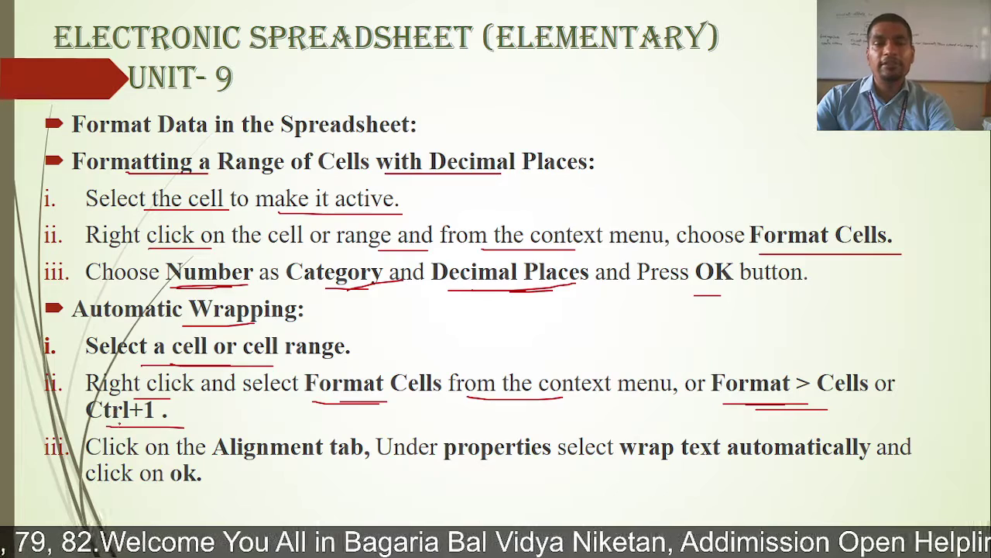
drag(117, 425, 154, 426)
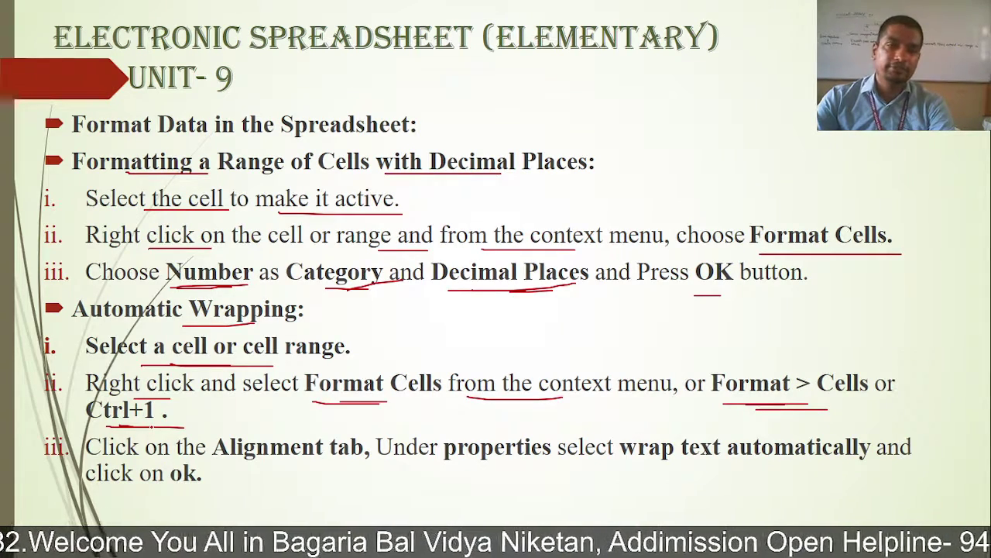
Underline 'Alignment tab', 'properties', 'wrap text automatically' and 'ok.' on the slide
drag(238, 466, 358, 465)
drag(288, 462, 326, 462)
click(475, 467)
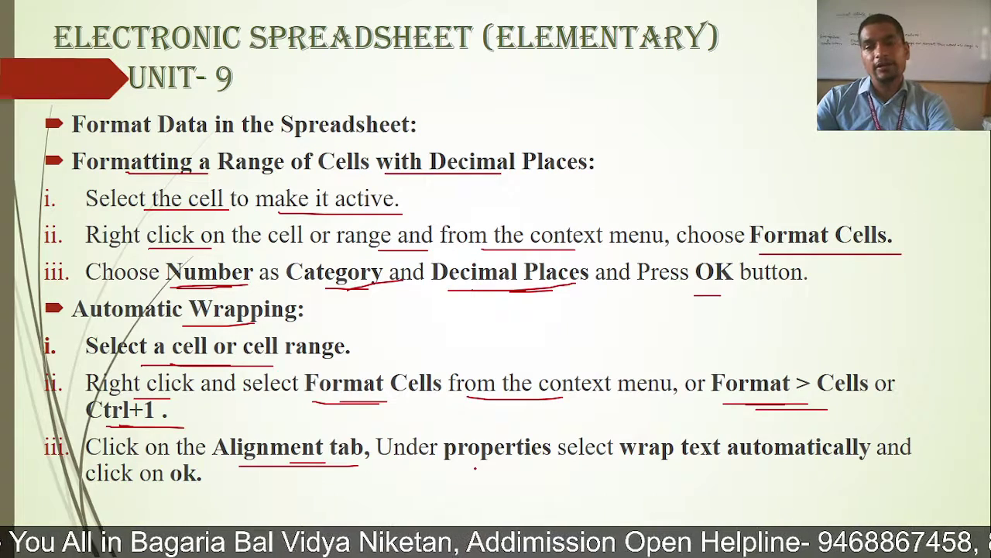
drag(475, 468, 552, 467)
drag(665, 468, 814, 467)
drag(159, 492, 231, 492)
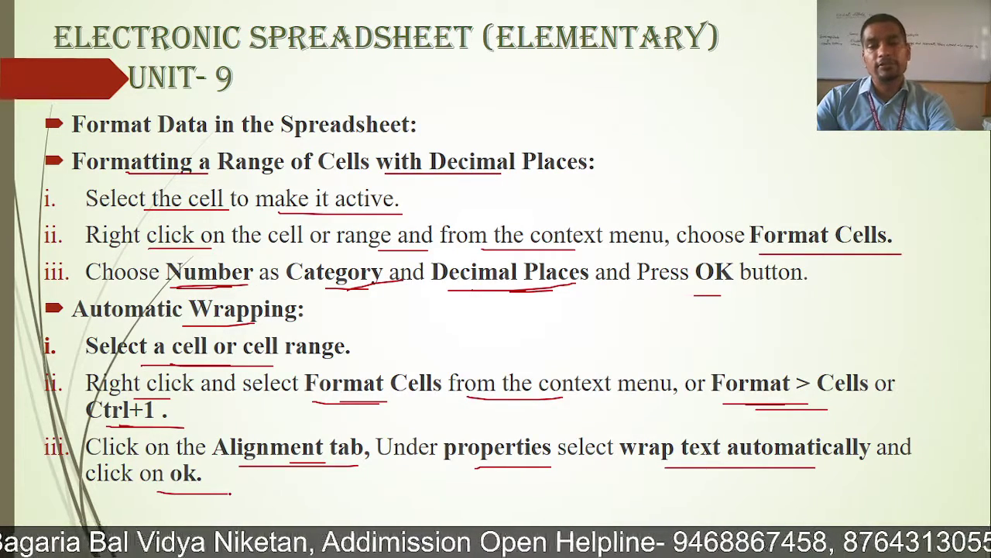
drag(666, 466, 749, 463)
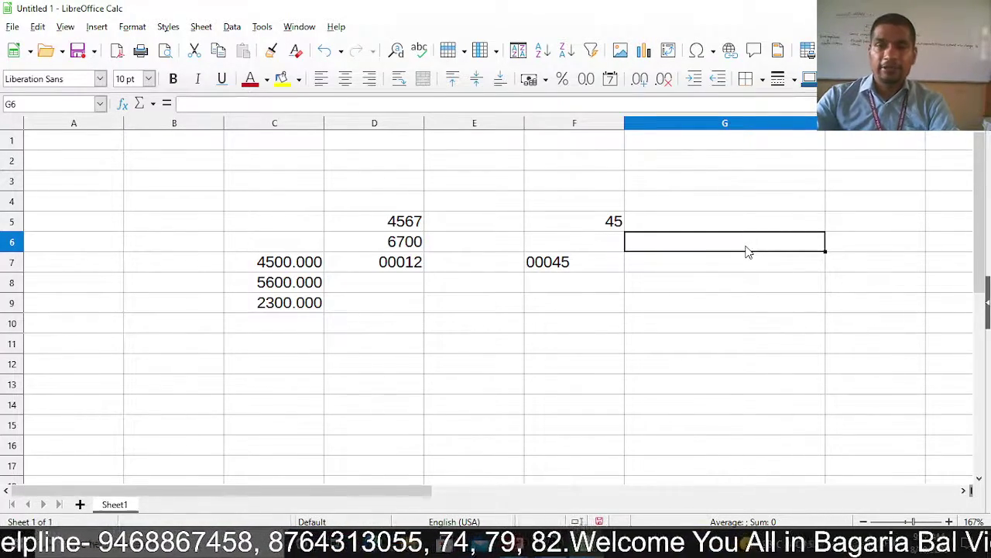
Tick Wrap text automatically on the Alignment tab of Format Cells for G6
right_click(717, 243)
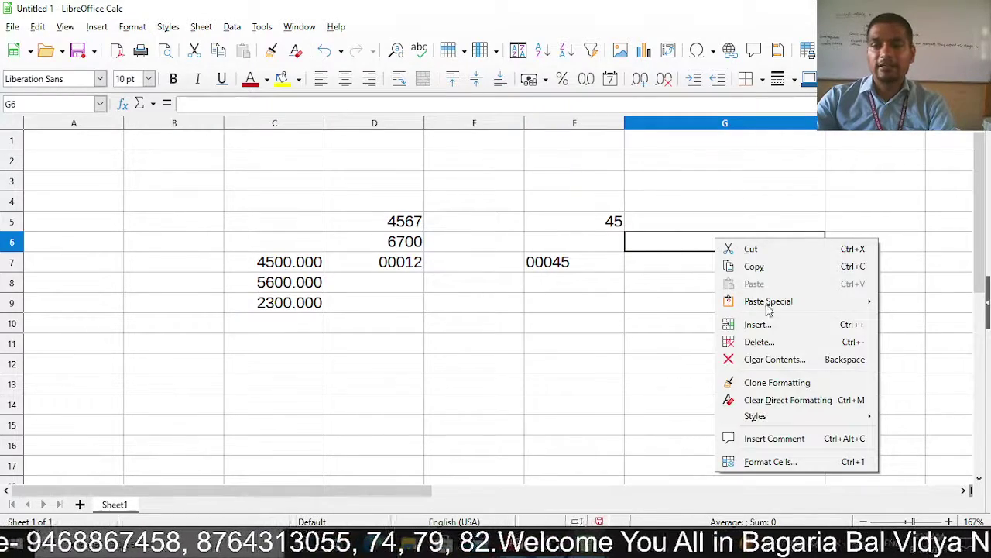
click(782, 460)
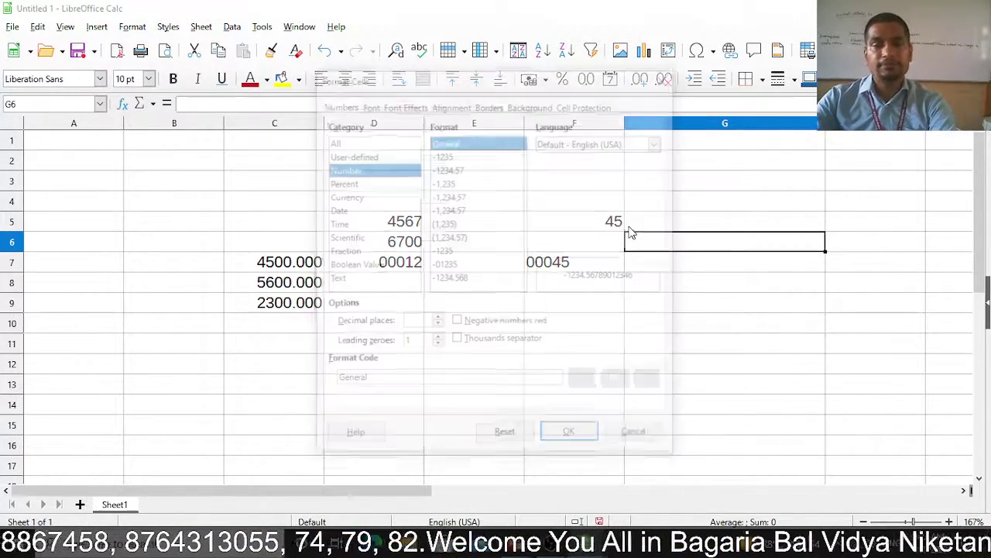
click(455, 107)
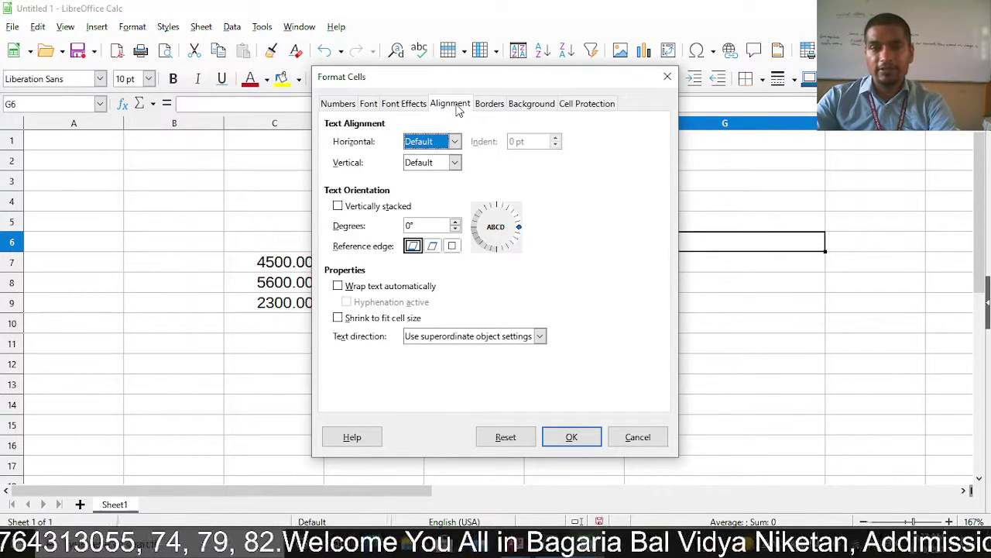
click(339, 285)
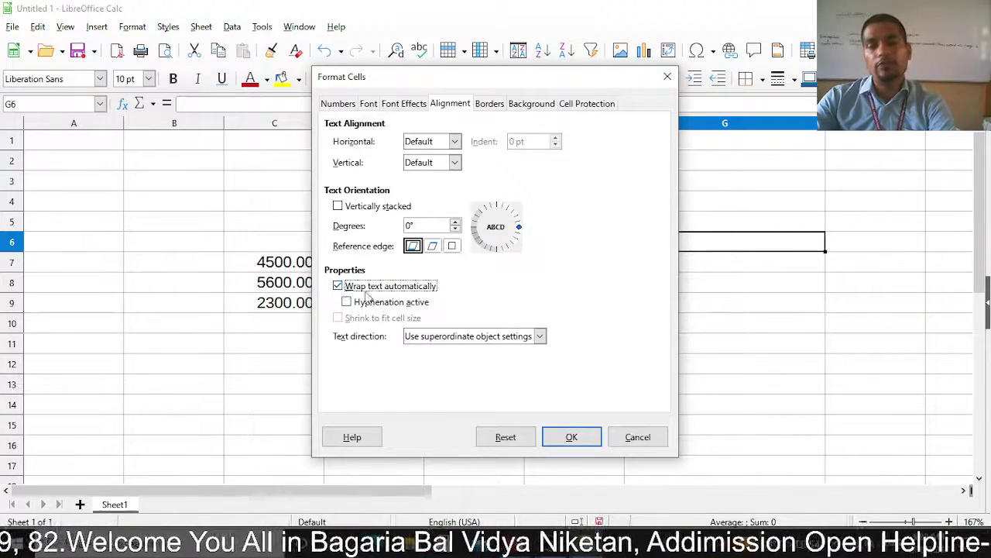
click(566, 438)
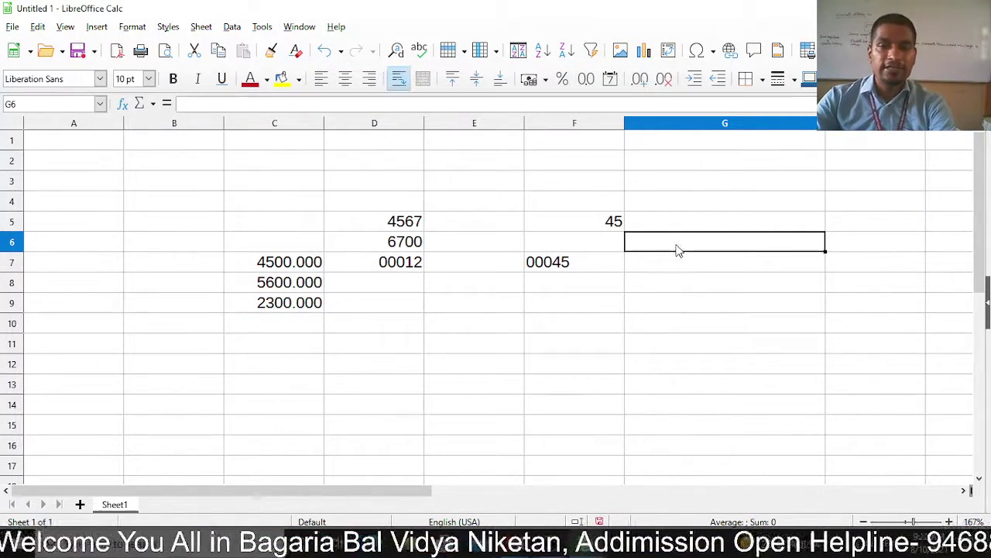
Enter a long 'fffhg…' string in G6 so it wraps, and a long run of t's in D10
text(fff)
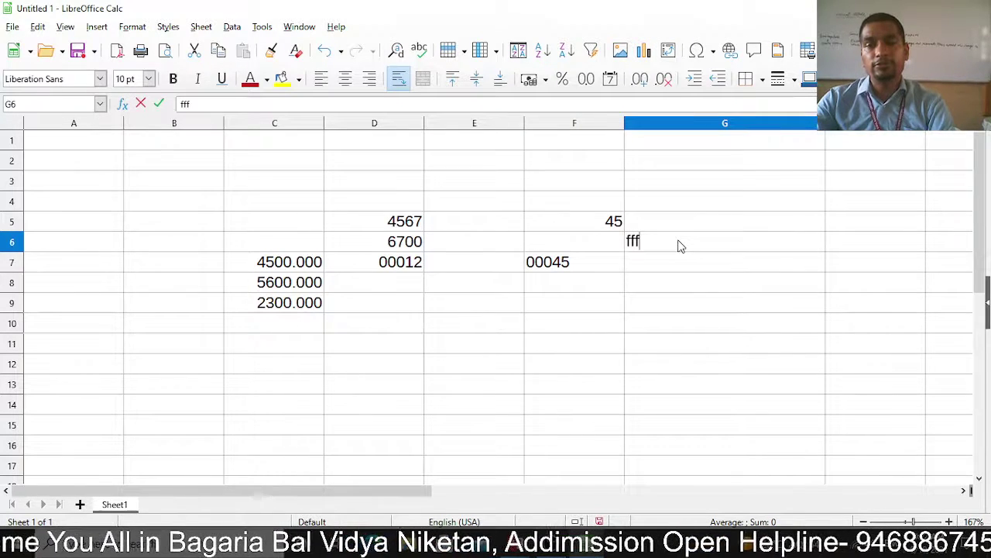
text(hgffffffffffffffff)
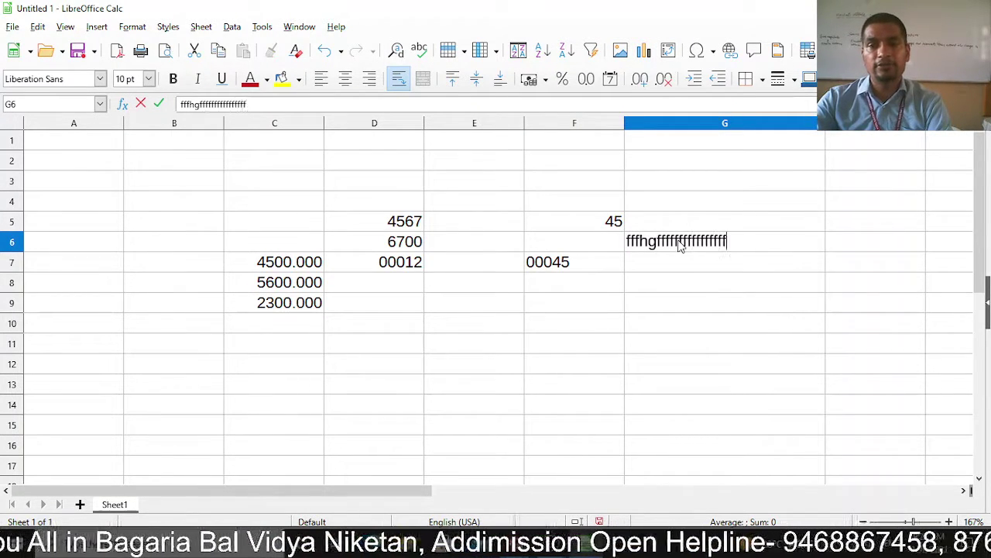
text(ffffffffffffffffffffffffffffffffffffffffffffffffffffffffffffffffffffffffffff)
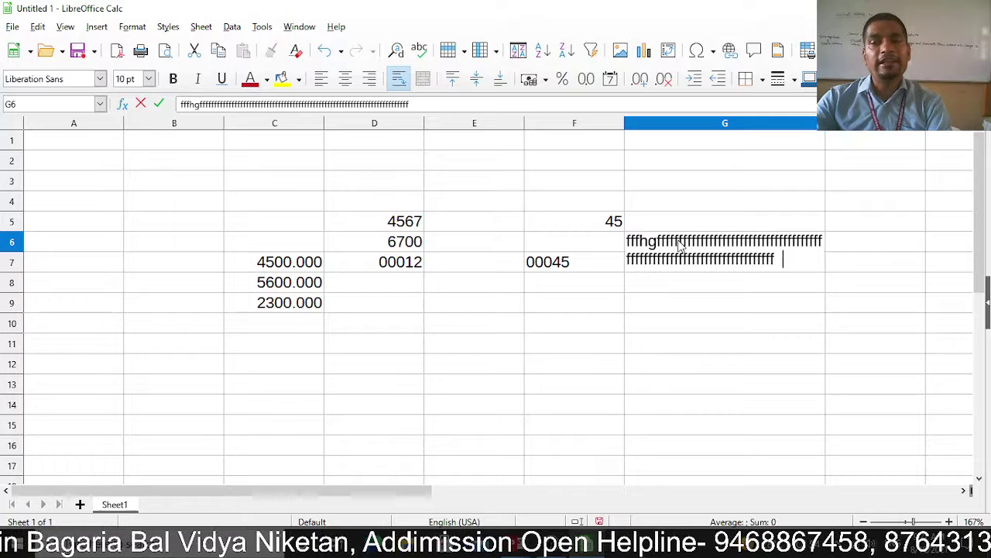
text(ffffffff ffffffffffffffffffffffffffffffffffffffffffff)
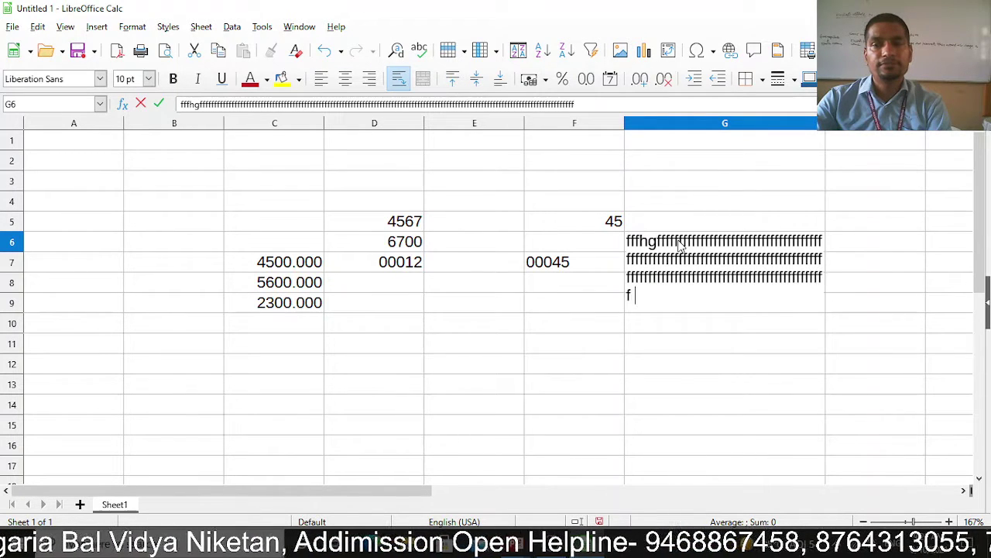
click(367, 328)
text(tttttttt tttttttttttttttttttttttttttttttttttttttttt)
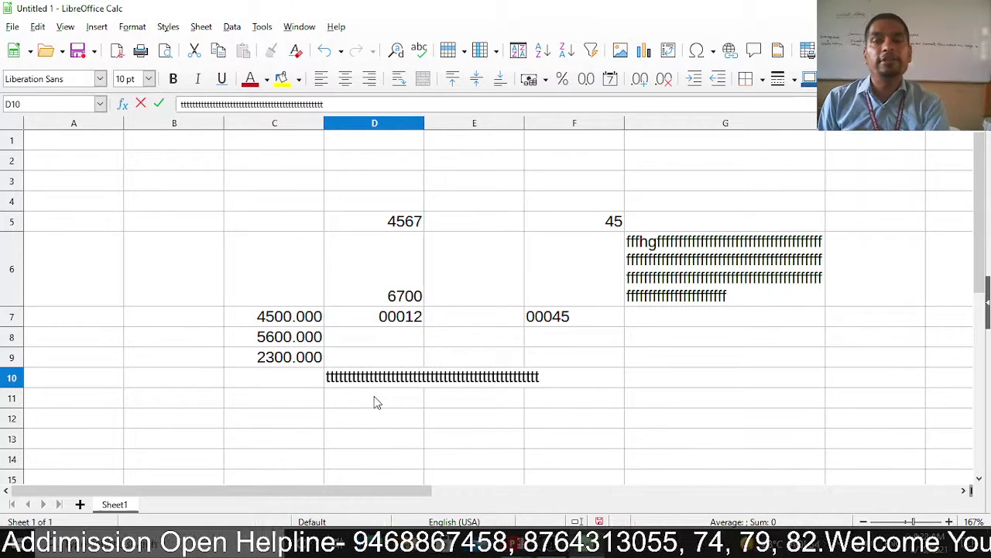
click(714, 286)
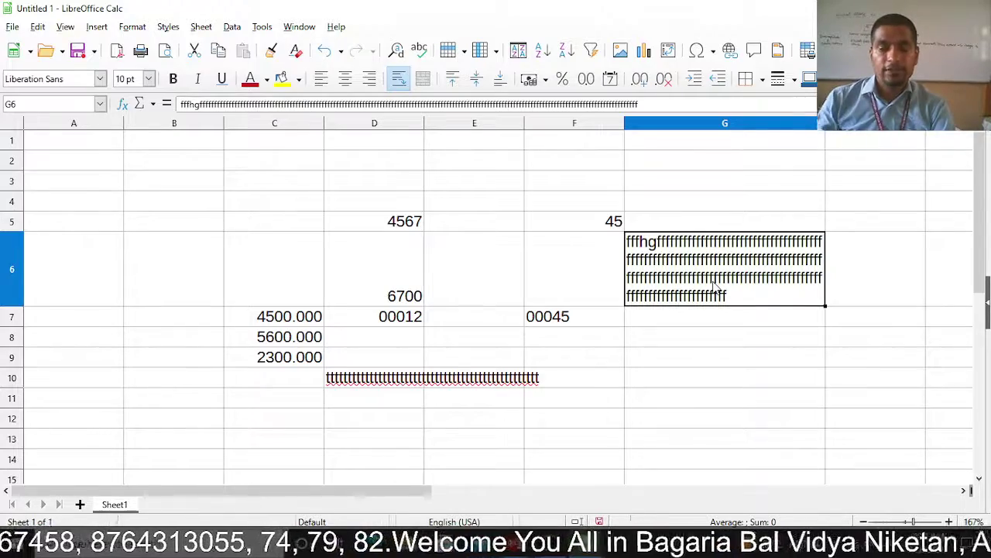
key(alt+Tab)
key(Right)
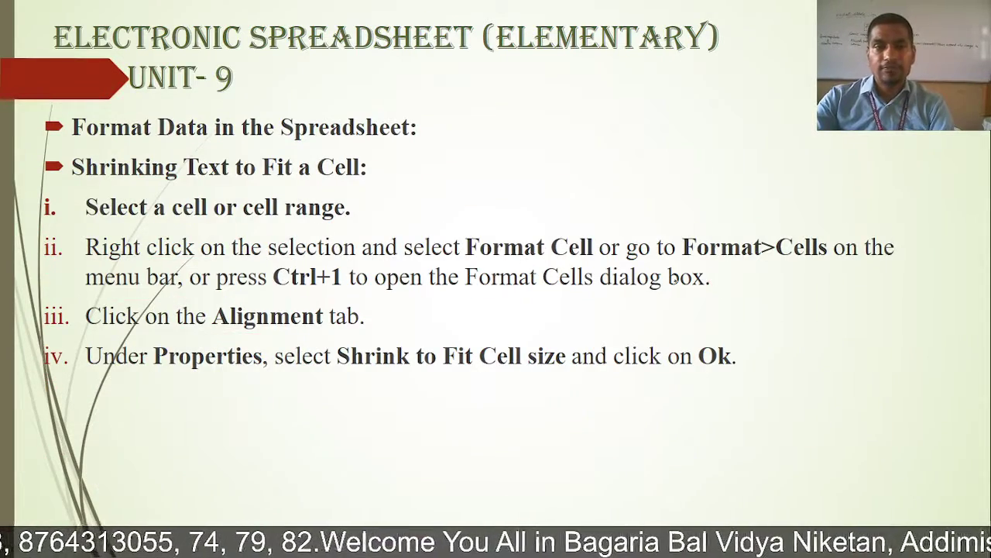
drag(132, 184, 336, 182)
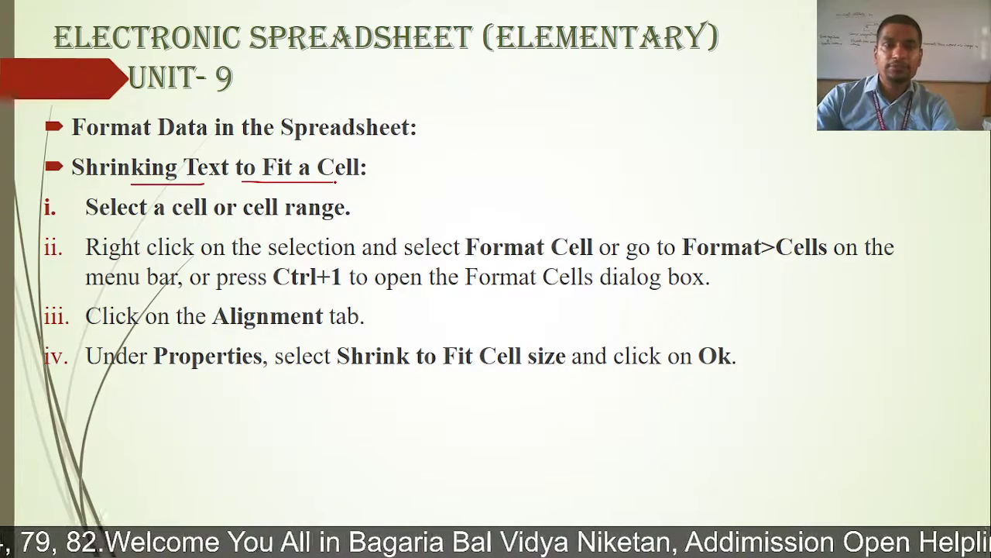
key(alt+Tab)
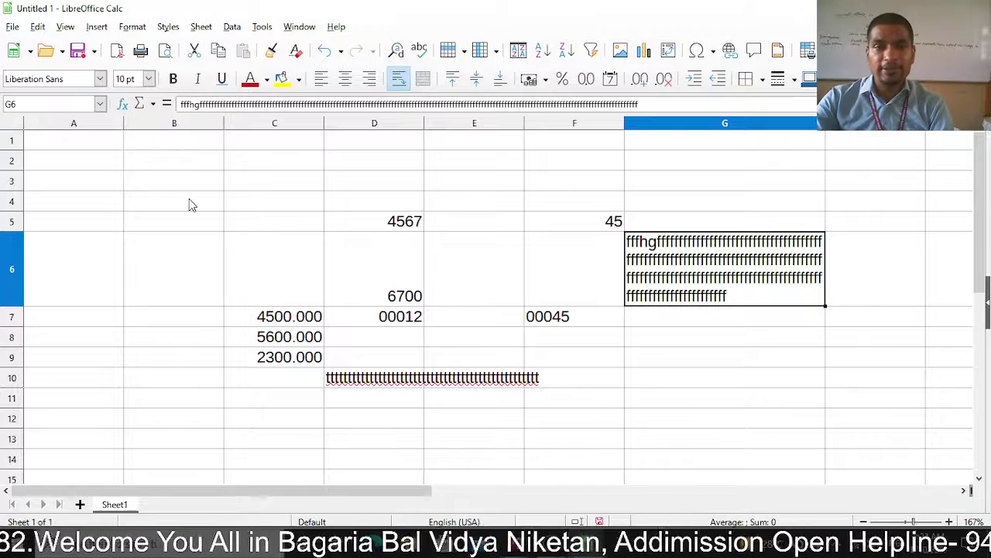
Type 'Bagaria Bal Vidya Niketan' into C2, correcting typos, then reselect C2
click(259, 165)
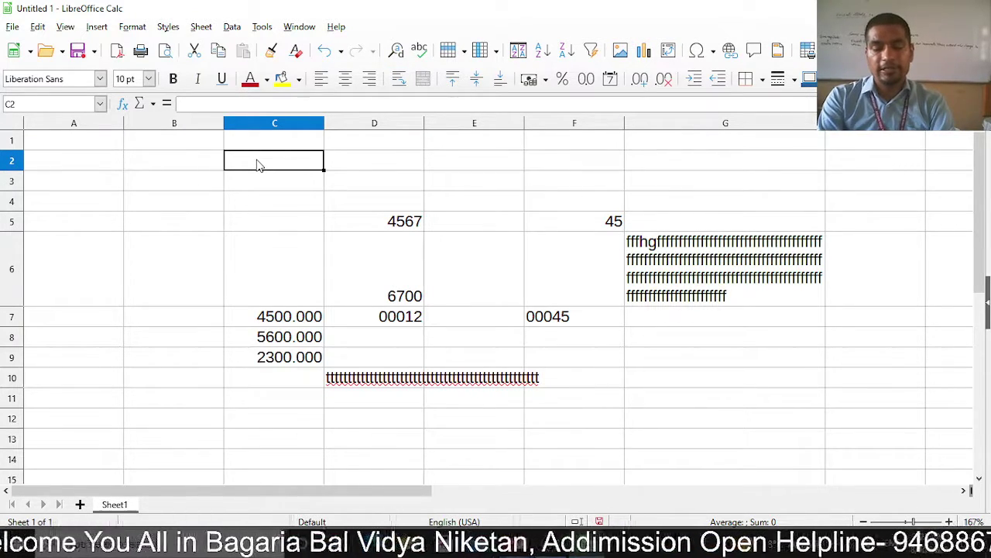
text(Bagaria)
key(BackSpace)
text(ia Ba)
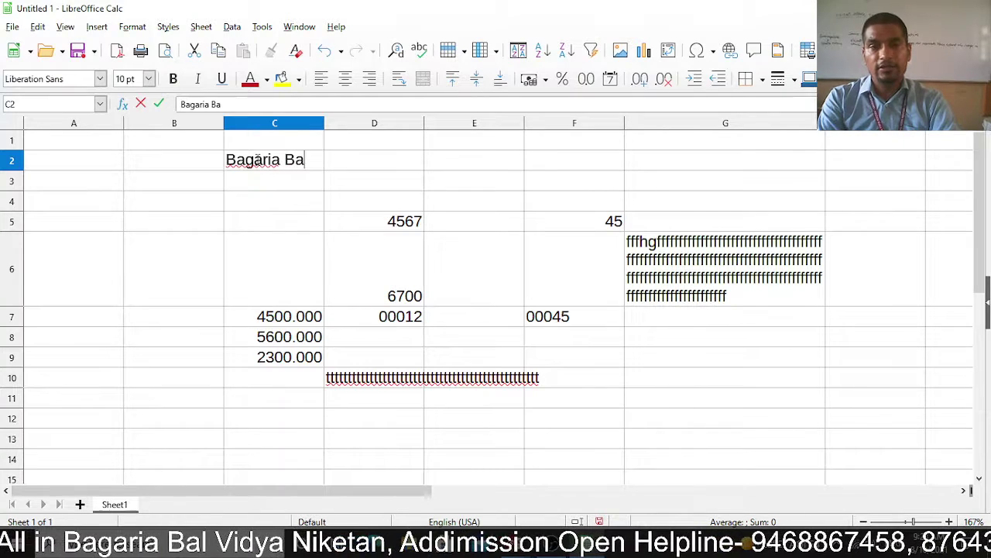
text(l Vidya)
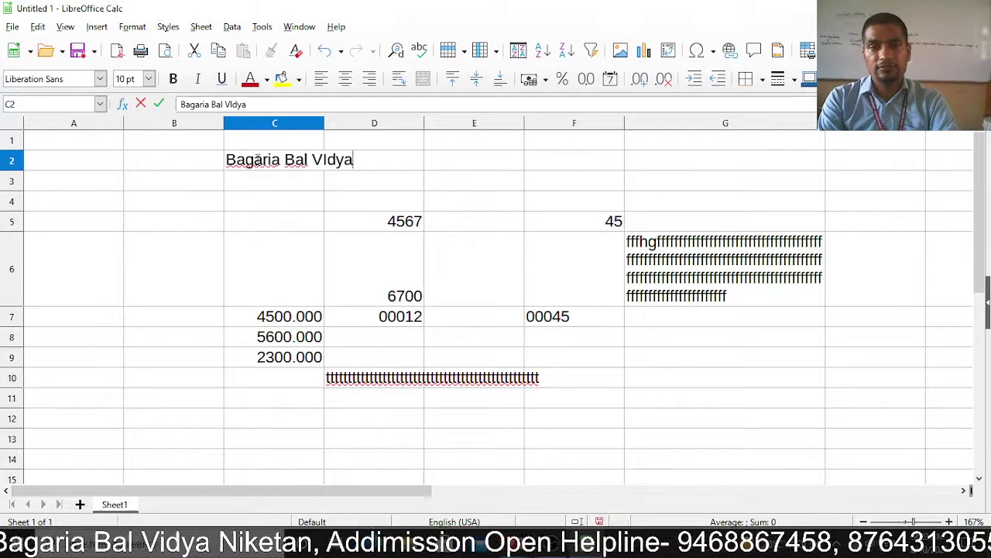
text( Nikert)
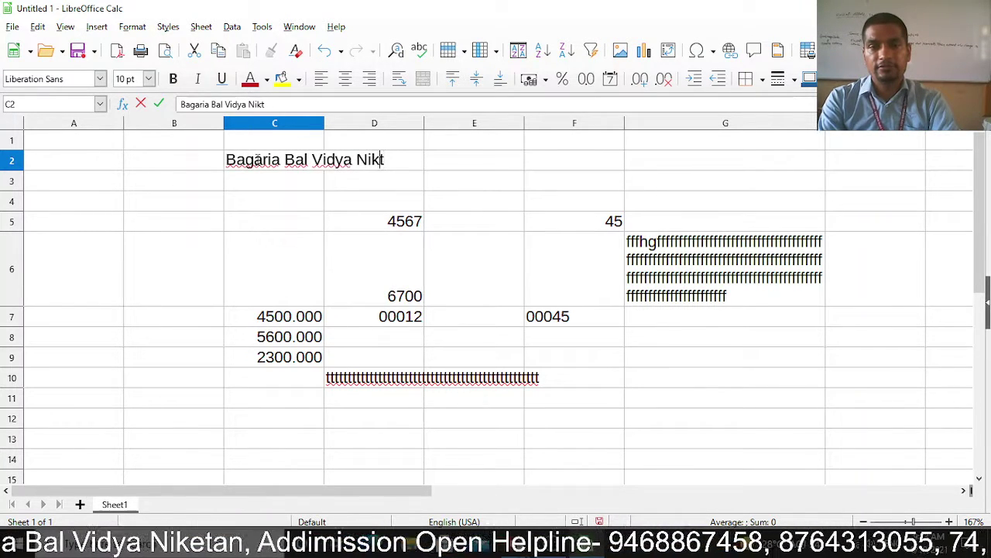
key(BackSpace)
key(BackSpace)
text(tan)
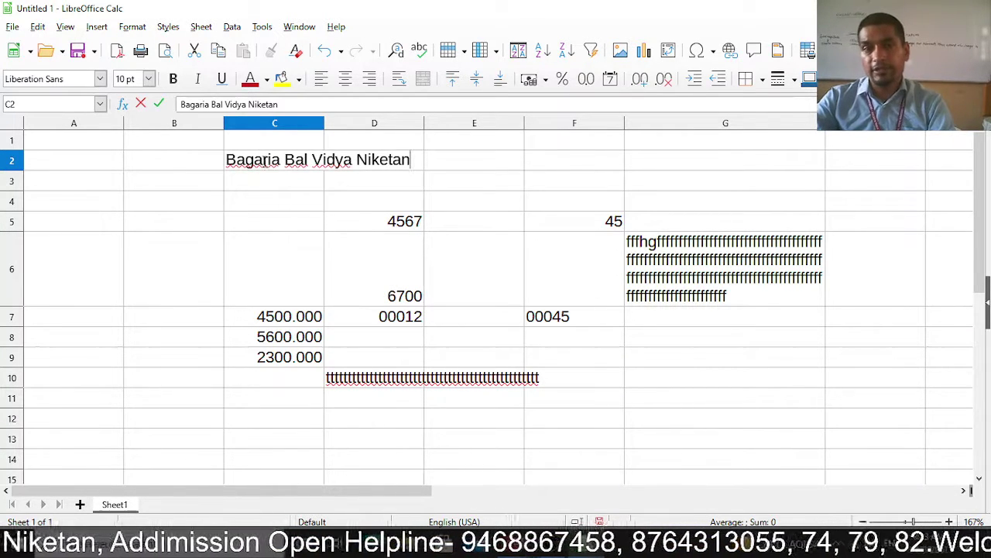
click(261, 218)
click(258, 164)
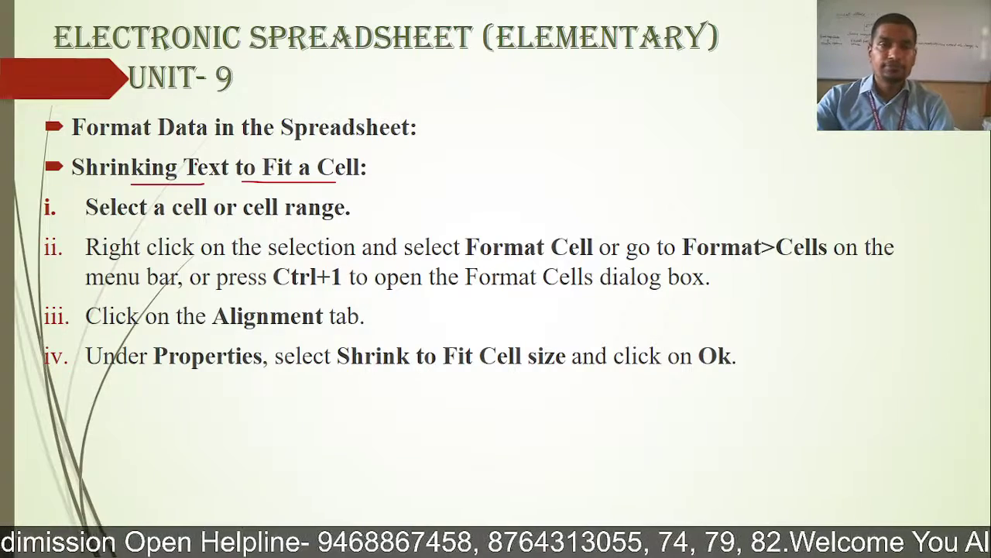
Underline Format Cell, Ctrl+1, Alignment, Properties and Shrink to Fit Cell size on the slide
drag(136, 228, 293, 221)
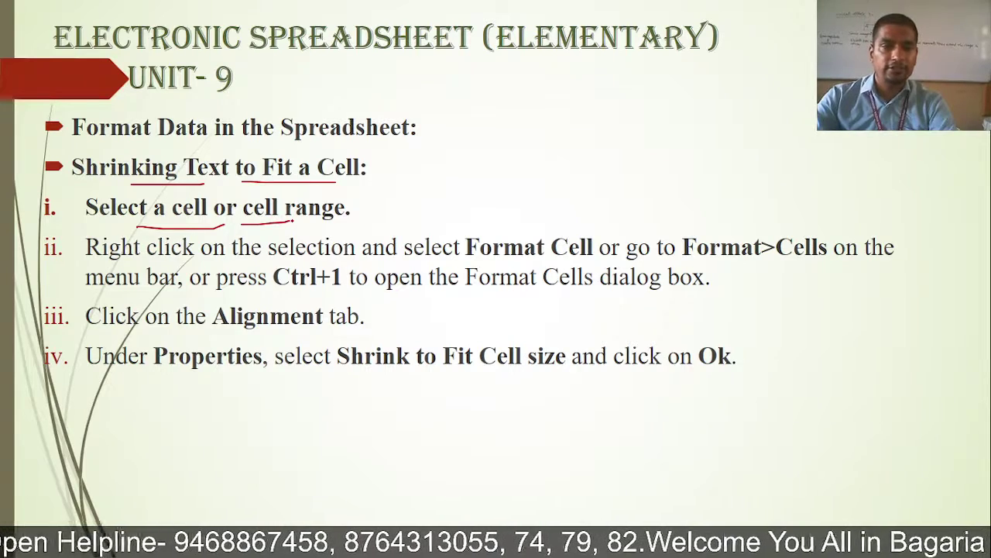
drag(232, 260, 314, 262)
drag(443, 265, 559, 264)
drag(713, 270, 819, 270)
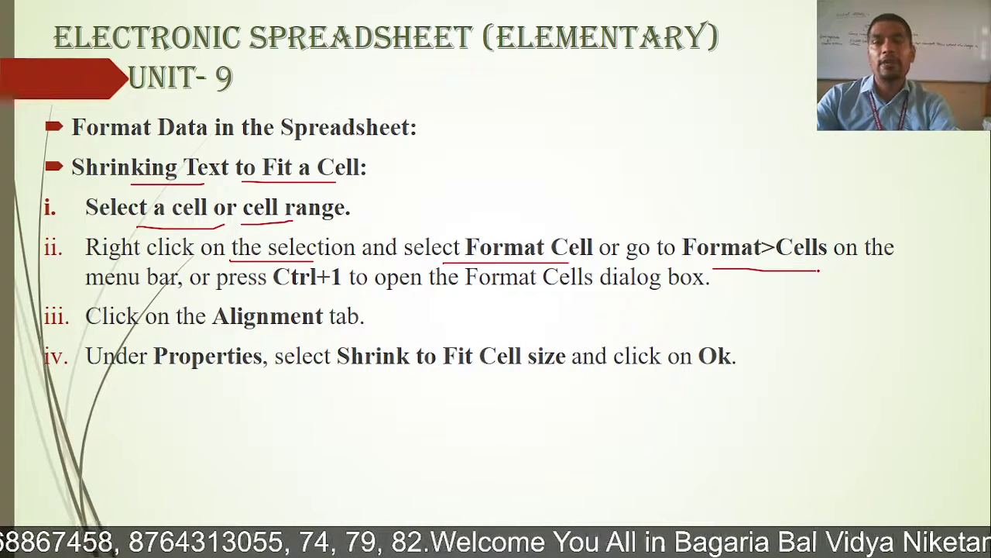
drag(275, 295, 345, 298)
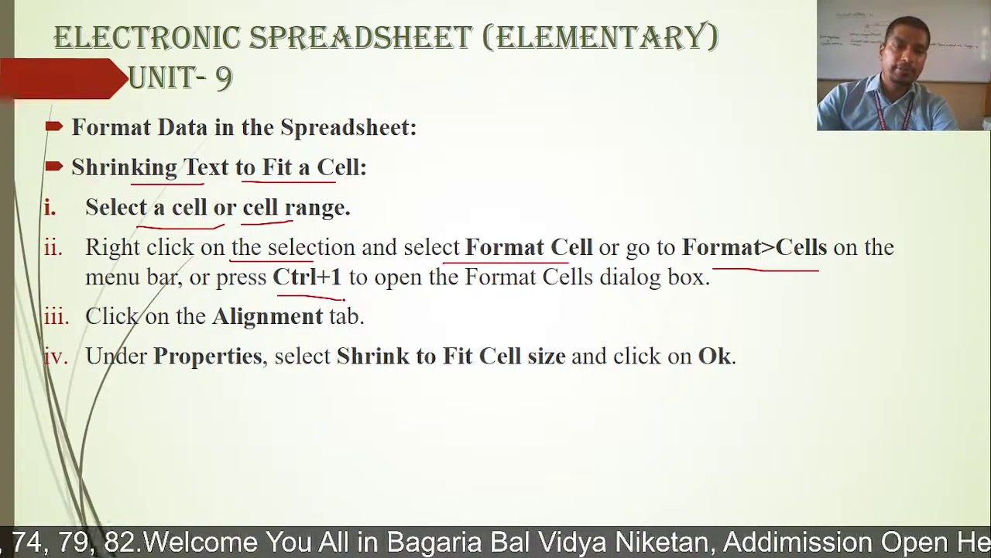
drag(250, 334, 320, 335)
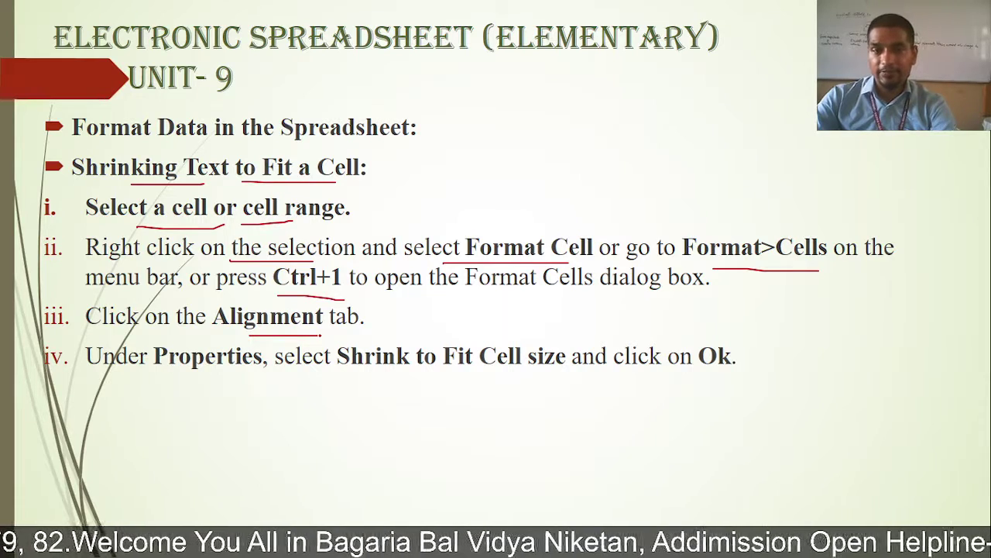
drag(138, 381, 216, 381)
drag(370, 376, 559, 377)
drag(418, 373, 500, 376)
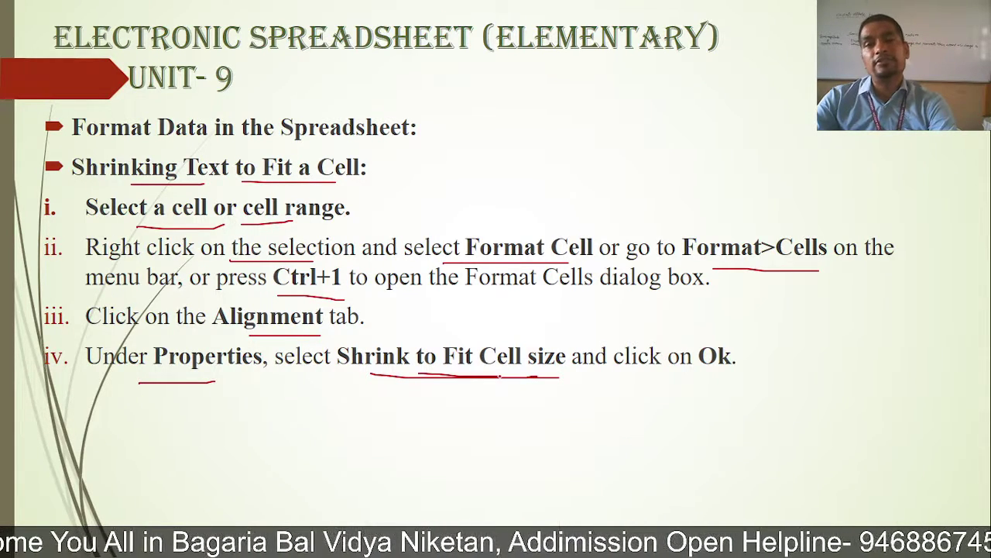
drag(684, 380, 776, 378)
key(alt+Tab)
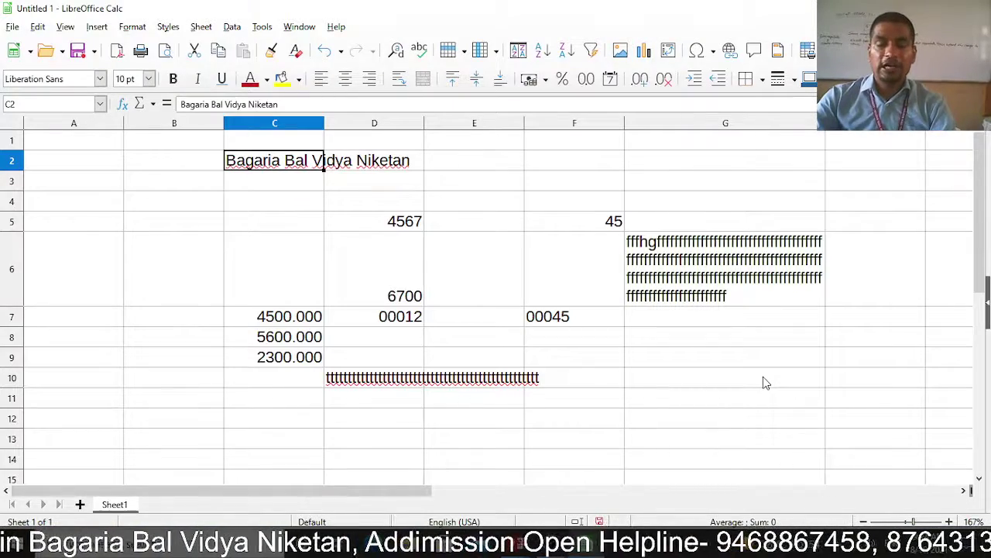
right_click(297, 162)
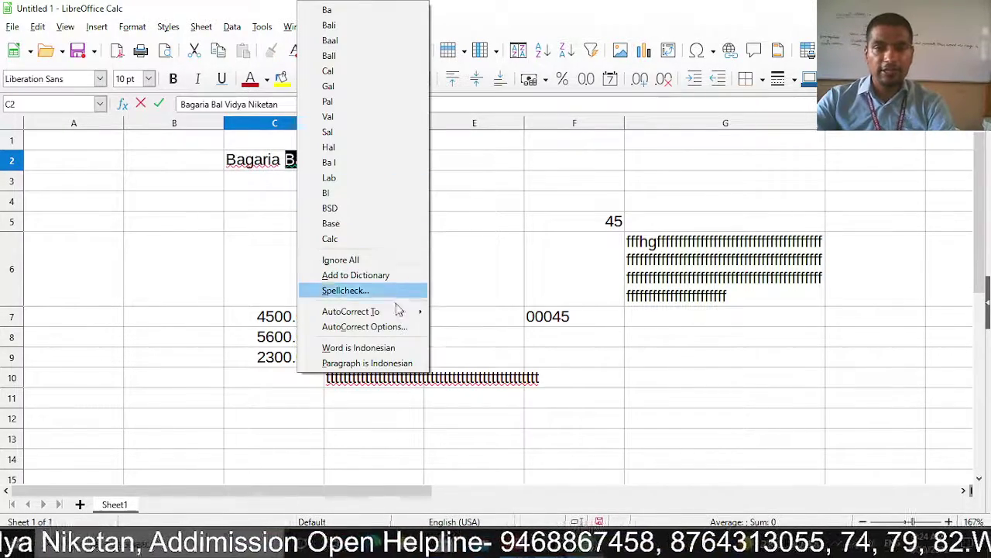
click(269, 169)
click(281, 268)
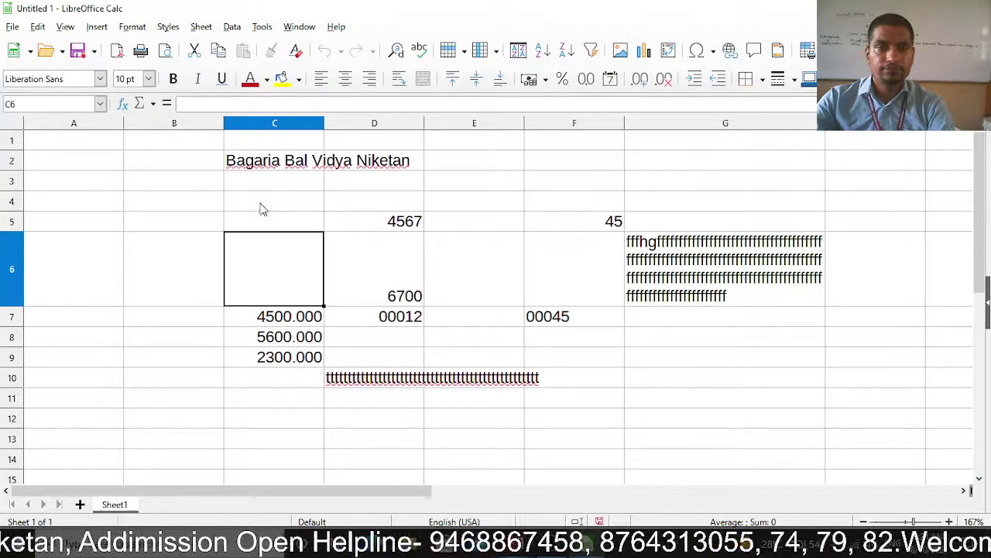
right_click(259, 163)
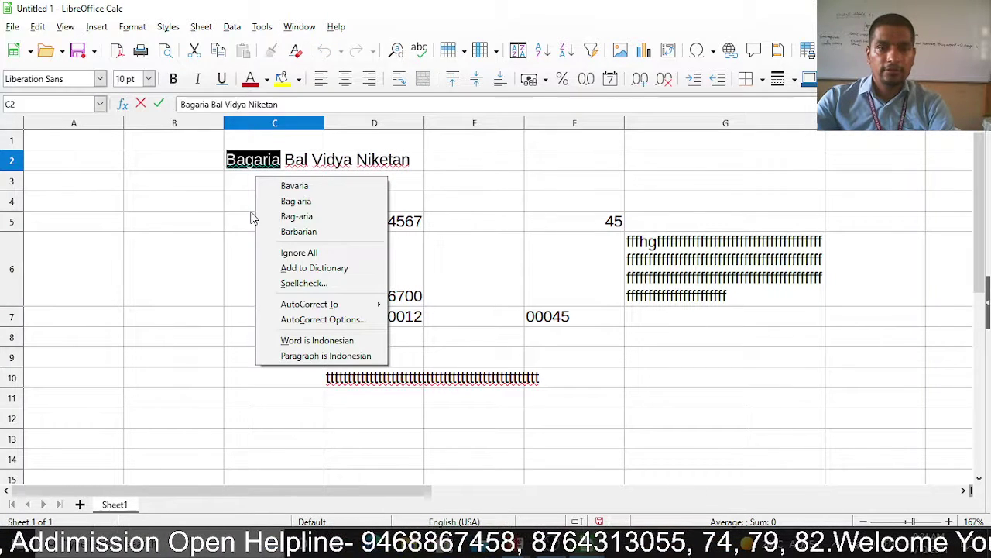
click(233, 250)
click(283, 223)
right_click(277, 163)
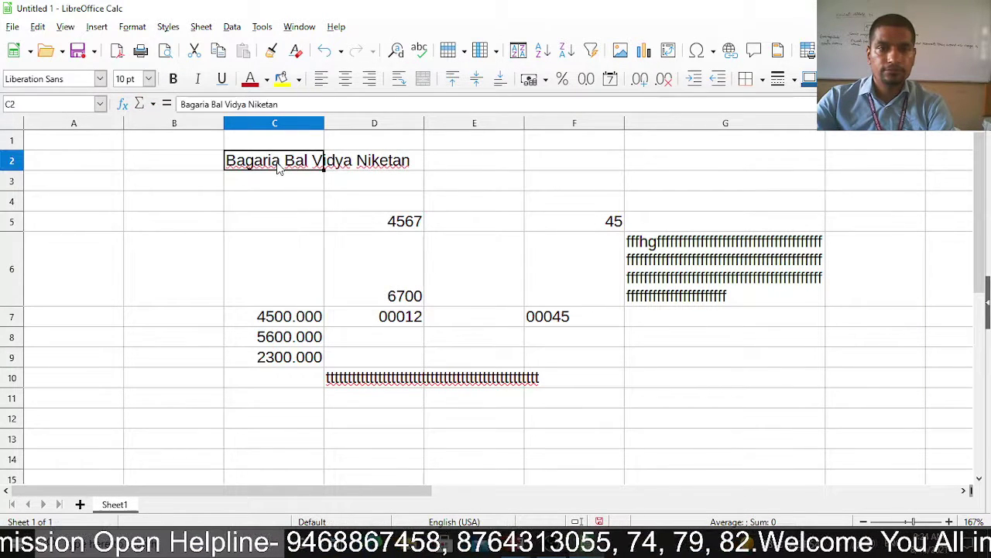
click(268, 179)
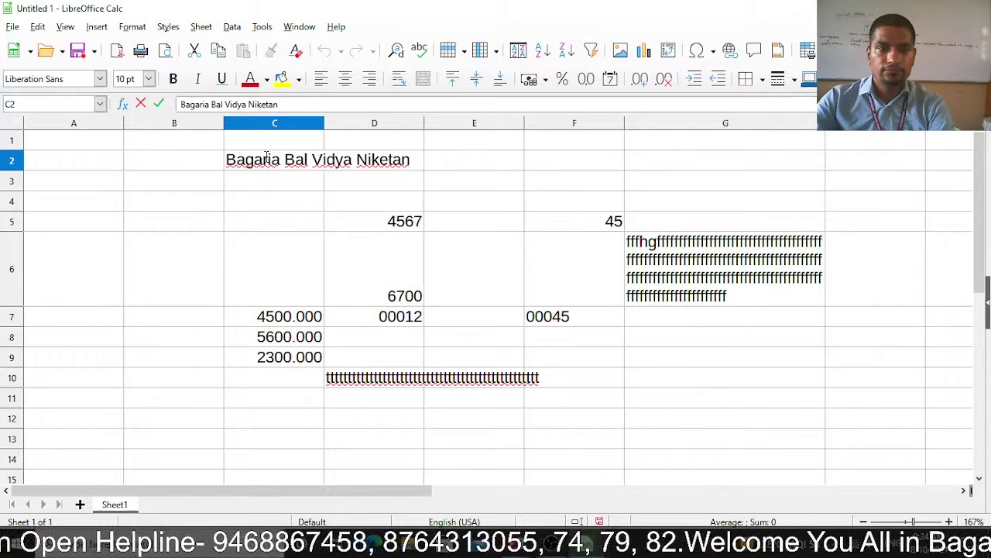
click(263, 219)
right_click(271, 168)
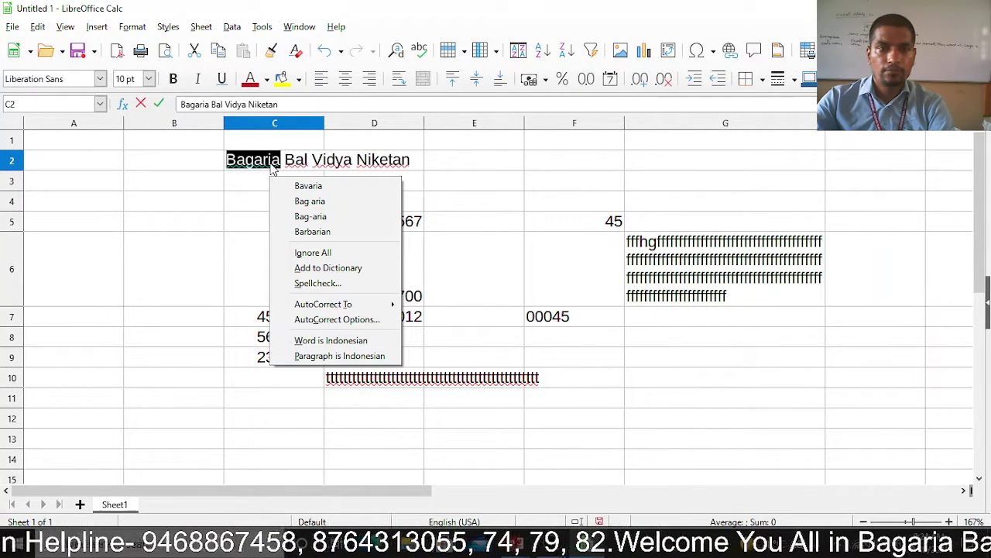
key(Escape)
click(253, 186)
click(258, 165)
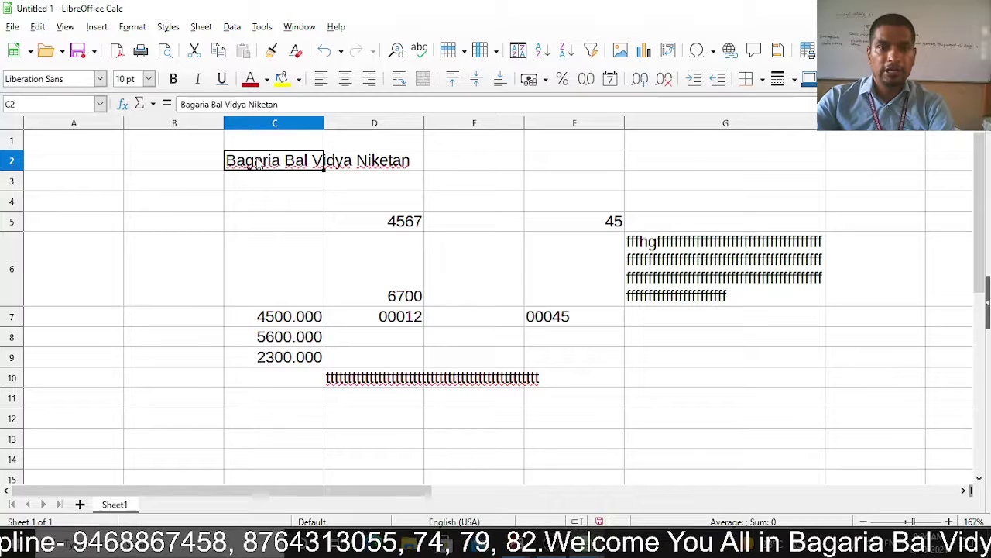
click(132, 27)
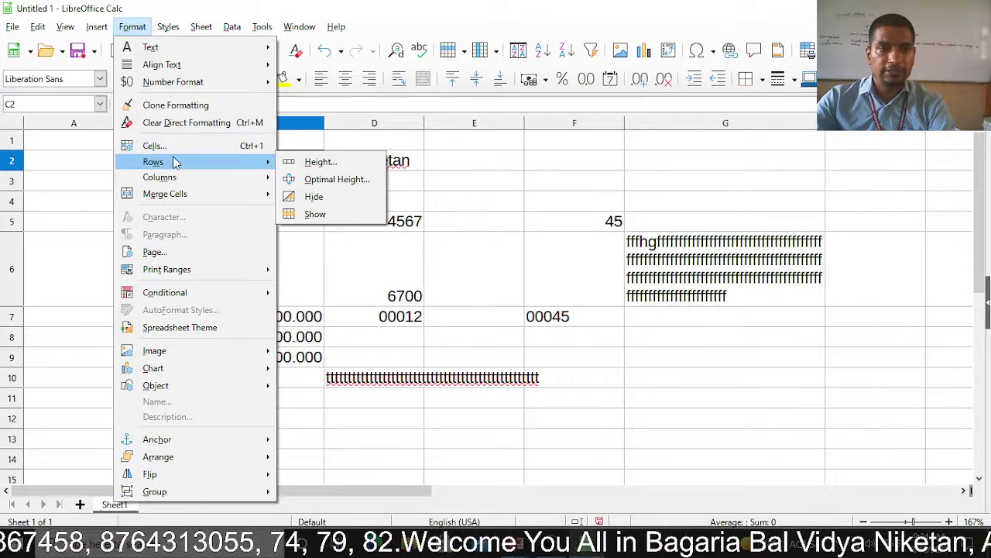
Turn on Shrink to fit cell size for C2 via Ctrl+1 so the full name shows
key(Escape)
key(ctrl+1)
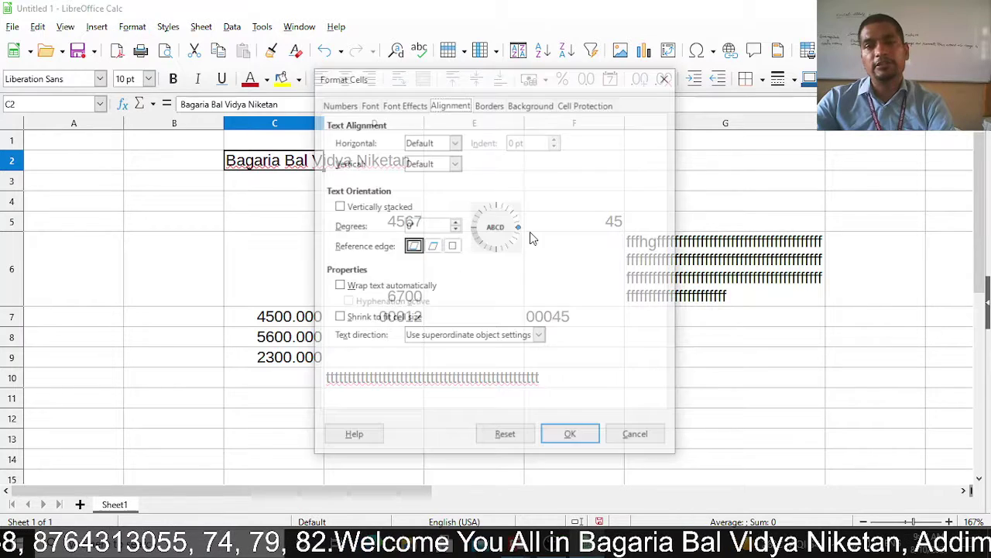
click(375, 319)
click(566, 437)
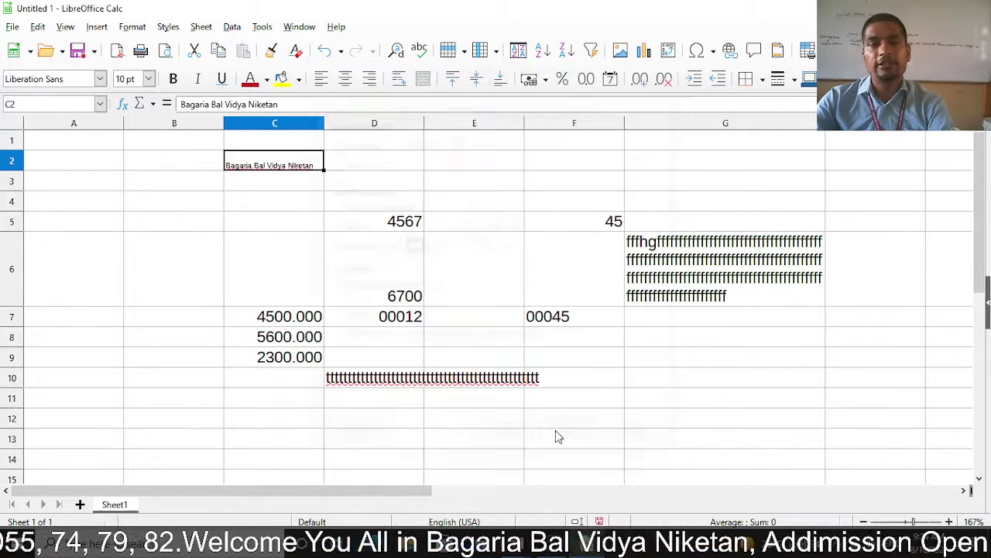